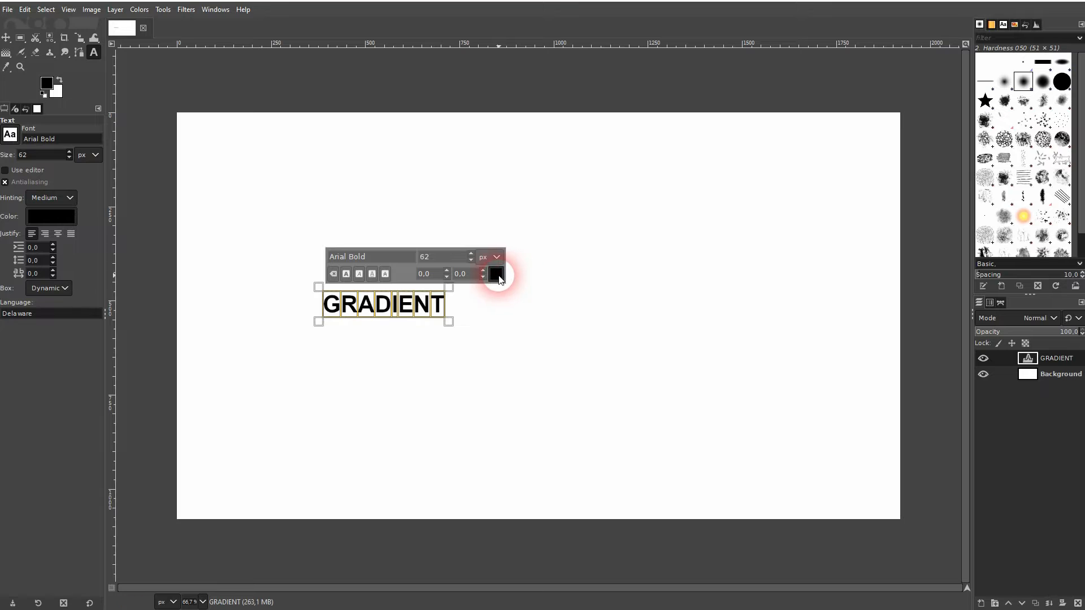
Step: Recolour the selected GRADIENT text to orange ff7600
{"action": "left_click", "coordinate": [432, 209]}
{"action": "left_click", "coordinate": [480, 271]}
{"action": "mouse_move", "coordinate": [487, 269]}
{"action": "left_mouse_down"}
{"action": "mouse_move", "coordinate": [478, 241]}
{"action": "mouse_move", "coordinate": [489, 261]}
{"action": "left_mouse_up"}
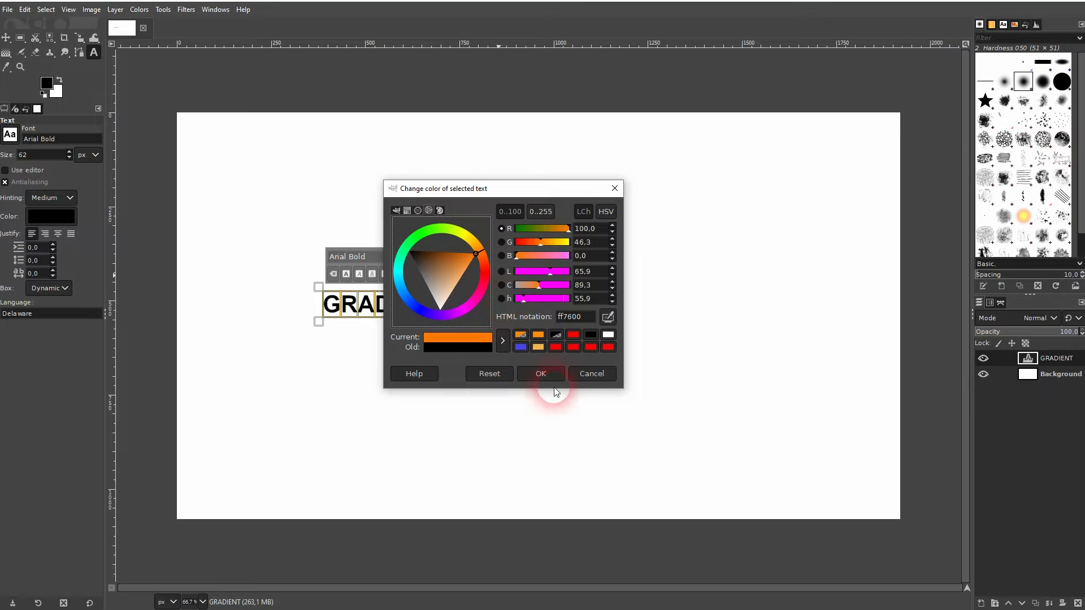
{"action": "left_click", "coordinate": [544, 374]}
Step: Try font sizes of 200, 250 and 350 px on the GRADIENT text
{"action": "left_click_drag", "start_coordinate": [441, 255], "coordinate": [410, 252]}
{"action": "type", "text": "200"}
{"action": "key", "text": "Return"}
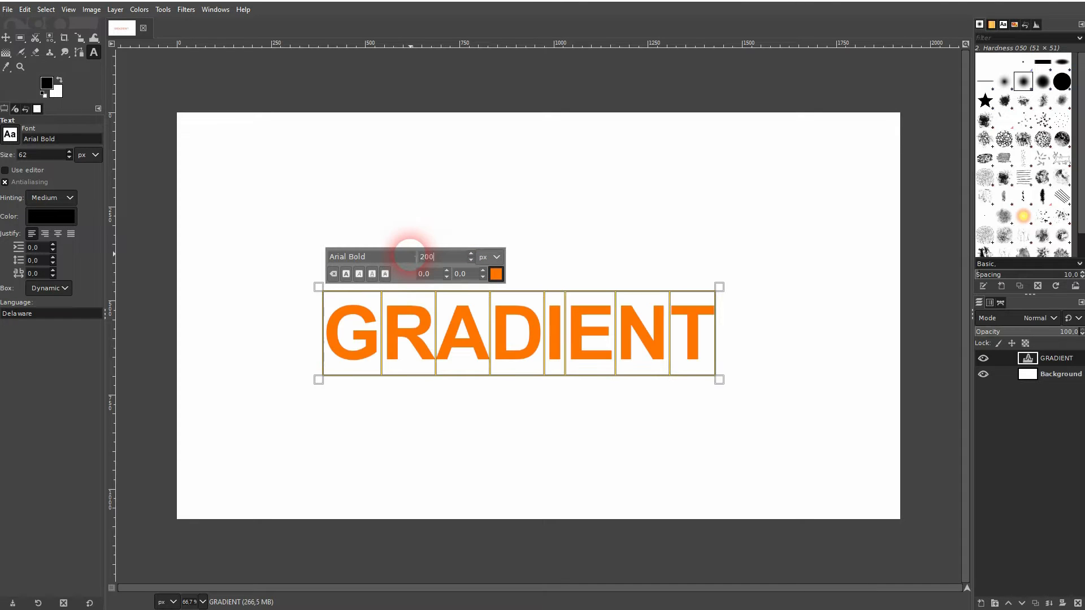
{"action": "left_click_drag", "start_coordinate": [426, 269], "coordinate": [404, 260]}
{"action": "type", "text": "250"}
{"action": "key", "text": "Return"}
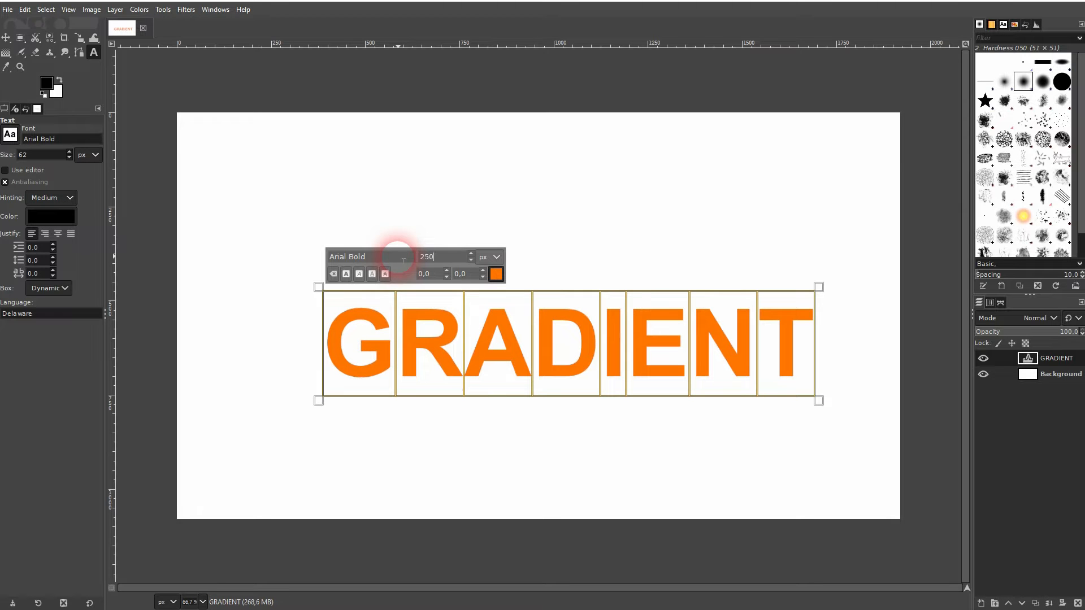
{"action": "left_click_drag", "start_coordinate": [419, 263], "coordinate": [401, 251]}
{"action": "type", "text": "350"}
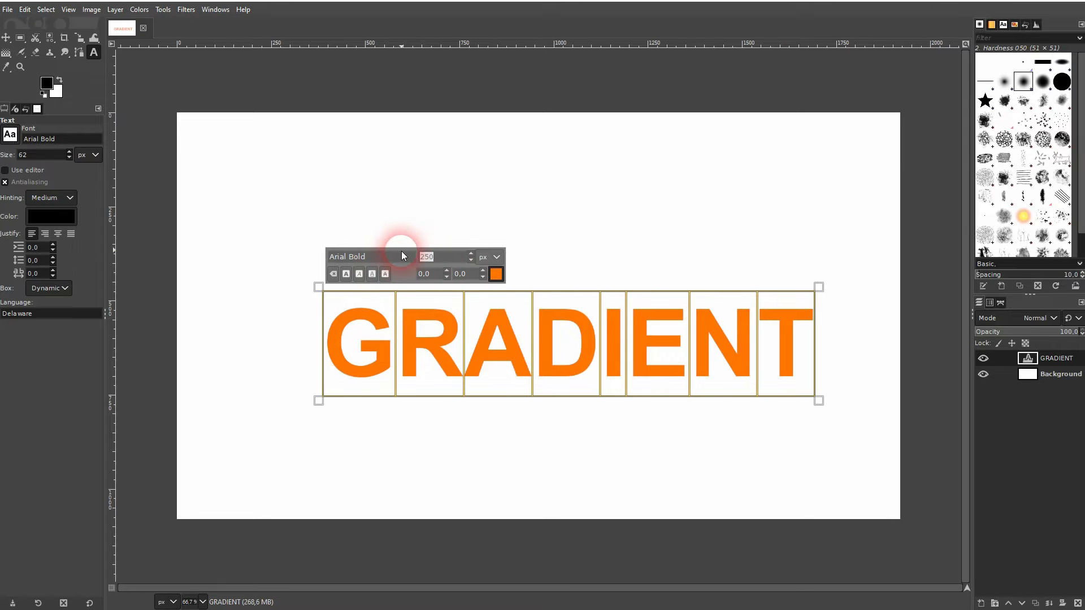
{"action": "key", "text": "Return"}
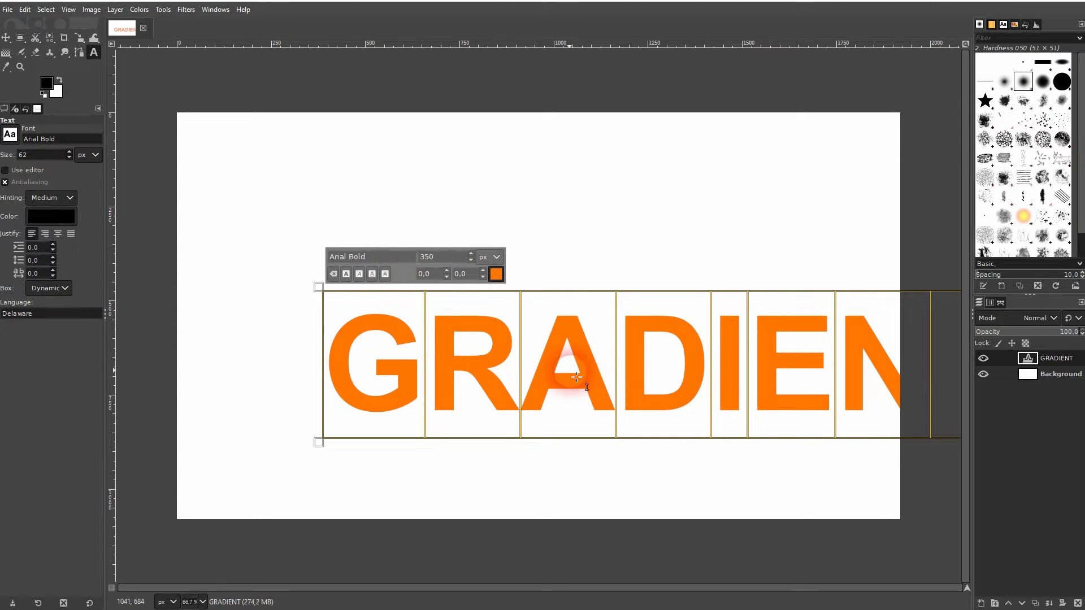
Step: Set the GRADIENT text's font size to 300 px and move the text to the middle of the canvas
{"action": "left_click_drag", "start_coordinate": [445, 258], "coordinate": [382, 257]}
{"action": "type", "text": "300"}
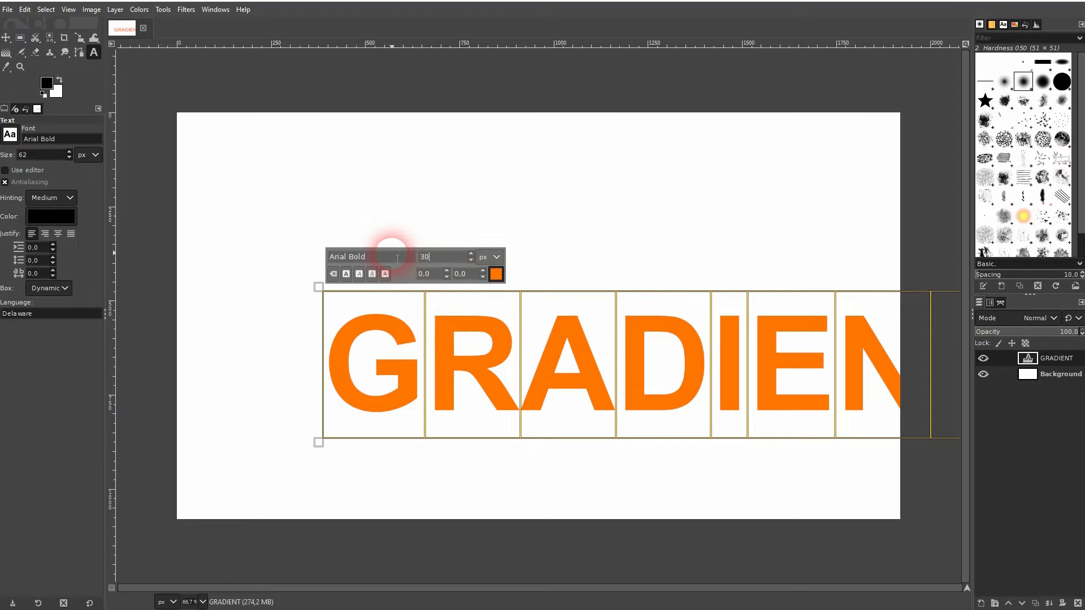
{"action": "key", "text": "Return"}
{"action": "left_click", "coordinate": [6, 37]}
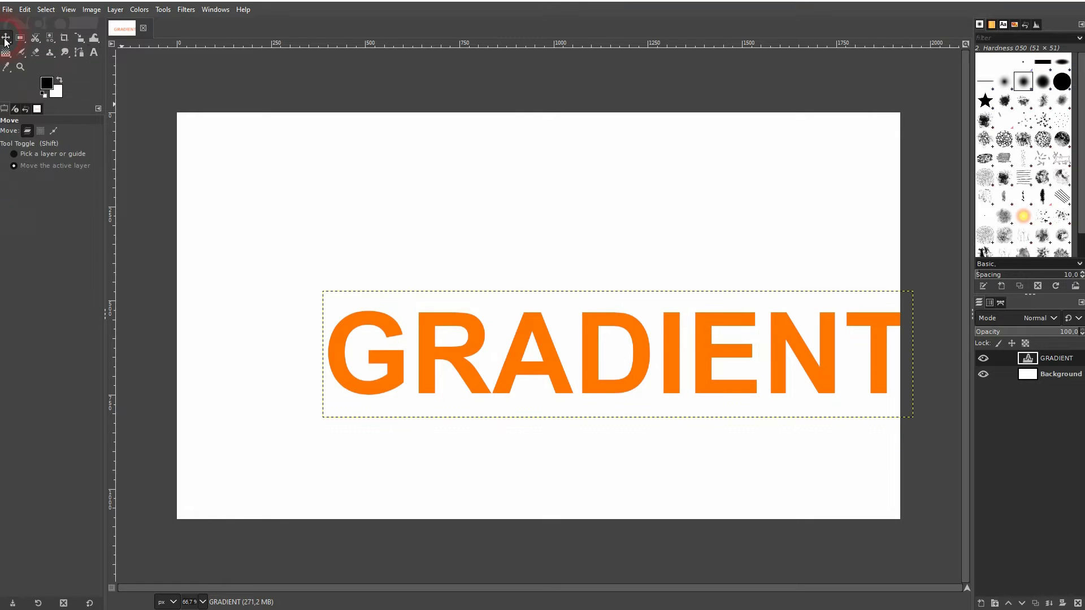
{"action": "left_click_drag", "start_coordinate": [529, 365], "coordinate": [460, 317]}
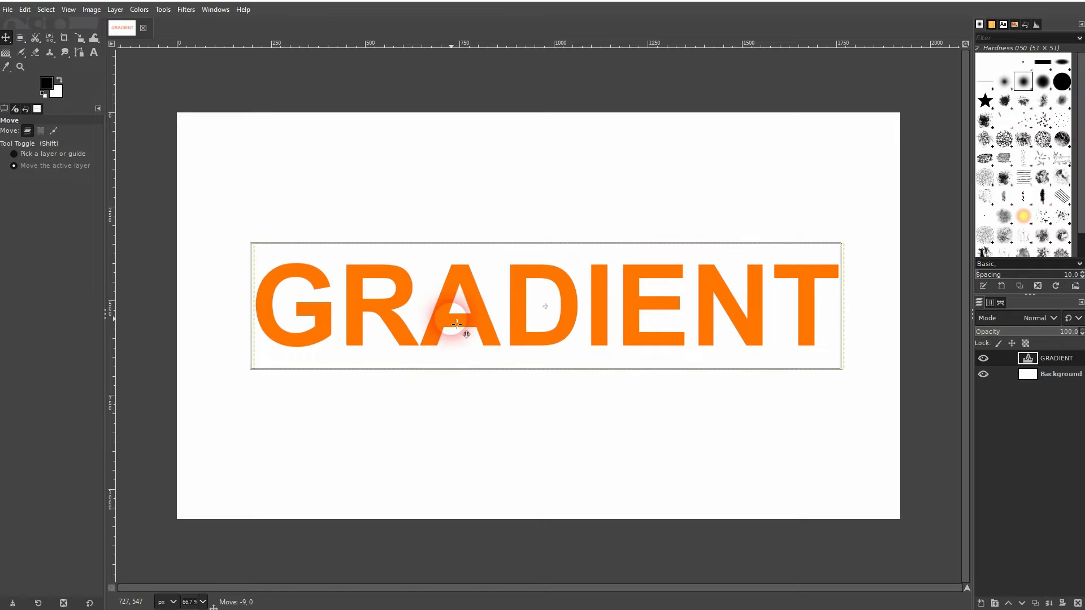
{"action": "left_click_drag", "start_coordinate": [545, 306], "coordinate": [549, 309]}
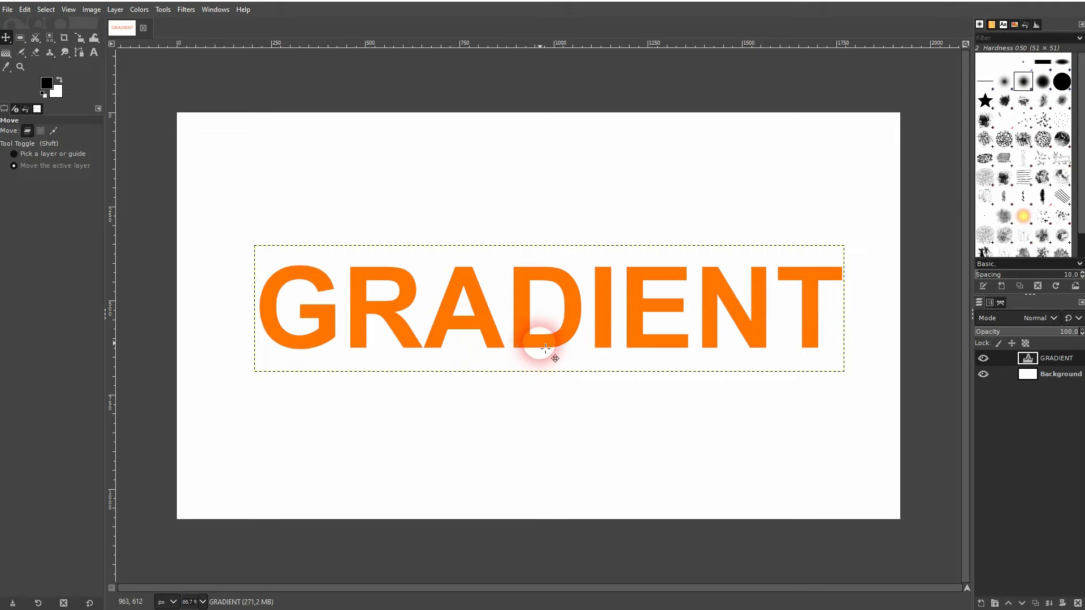
Step: Select the GRADIENT text layer's letter shapes with Alpha to Selection and grow the selection slightly
{"action": "right_click", "coordinate": [1043, 360]}
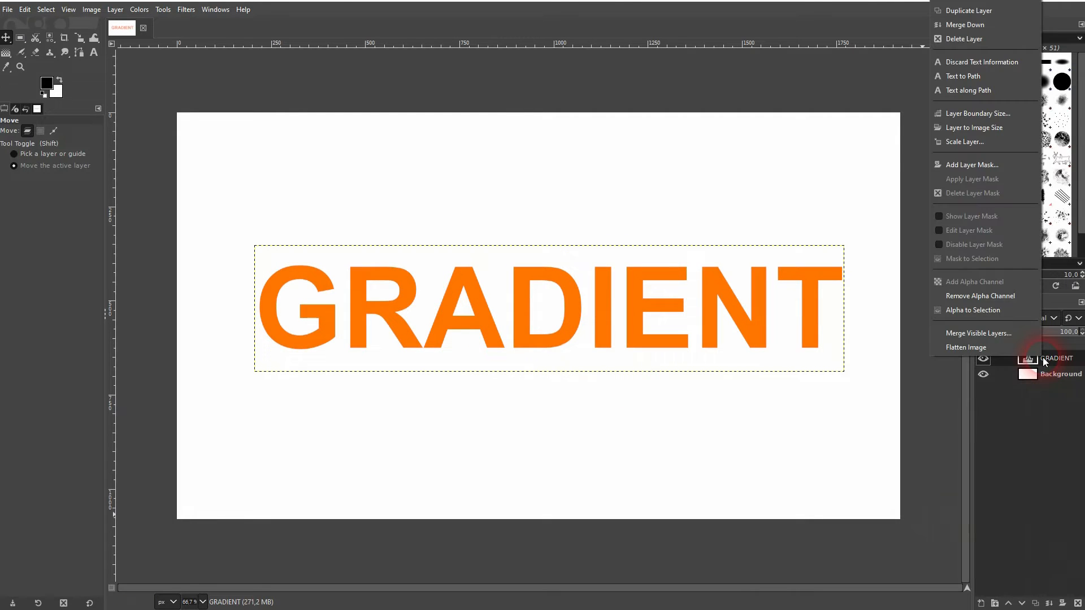
{"action": "left_click", "coordinate": [1001, 309]}
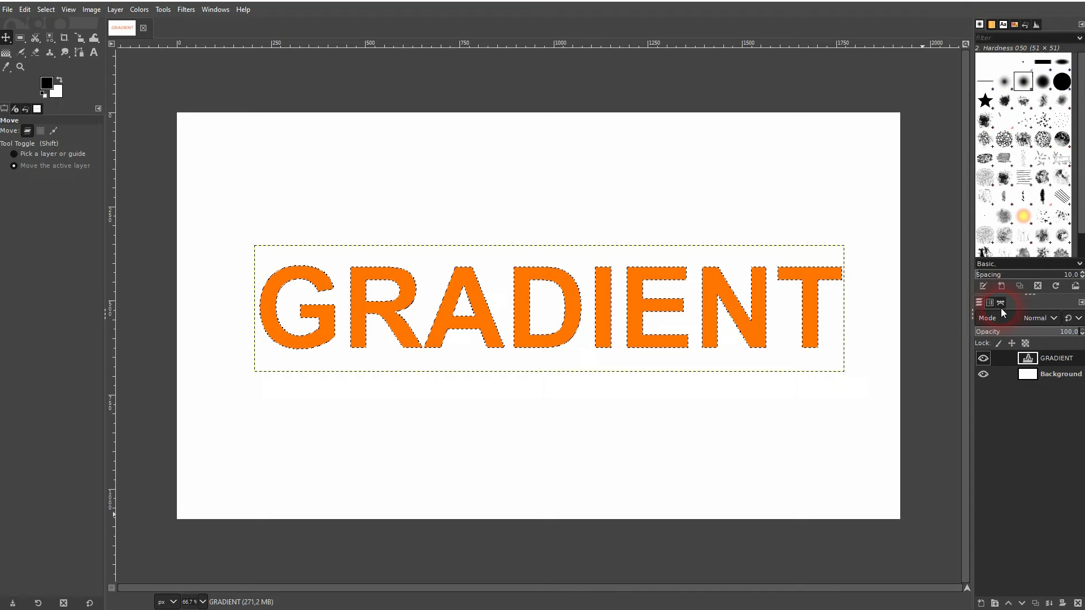
{"action": "left_click", "coordinate": [47, 10]}
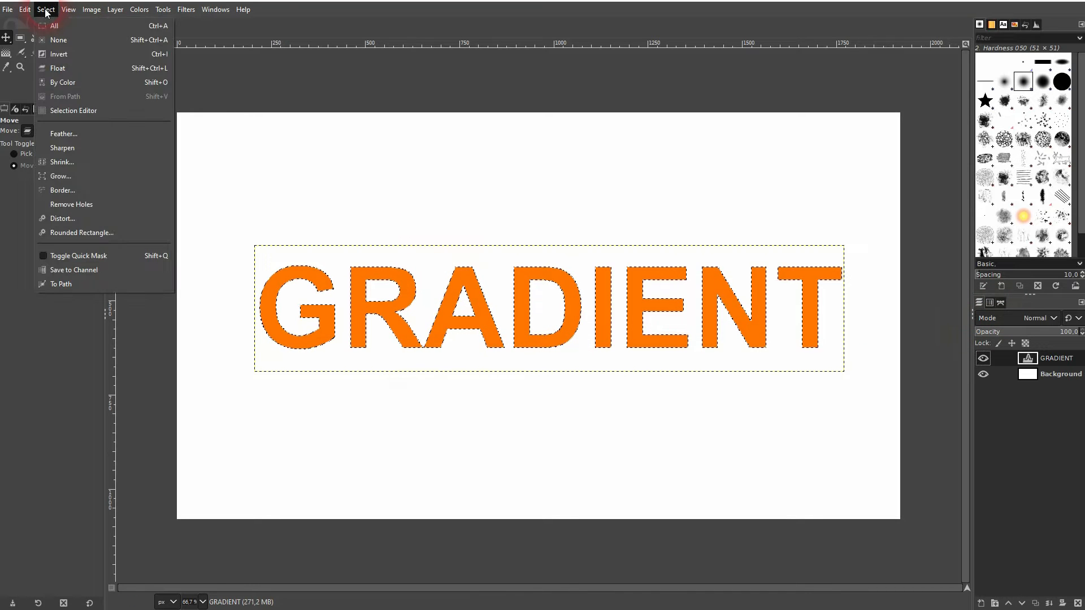
{"action": "left_click", "coordinate": [55, 176]}
{"action": "left_click_drag", "start_coordinate": [61, 148], "coordinate": [436, 76]}
{"action": "left_click", "coordinate": [433, 119]}
{"action": "left_click", "coordinate": [436, 144]}
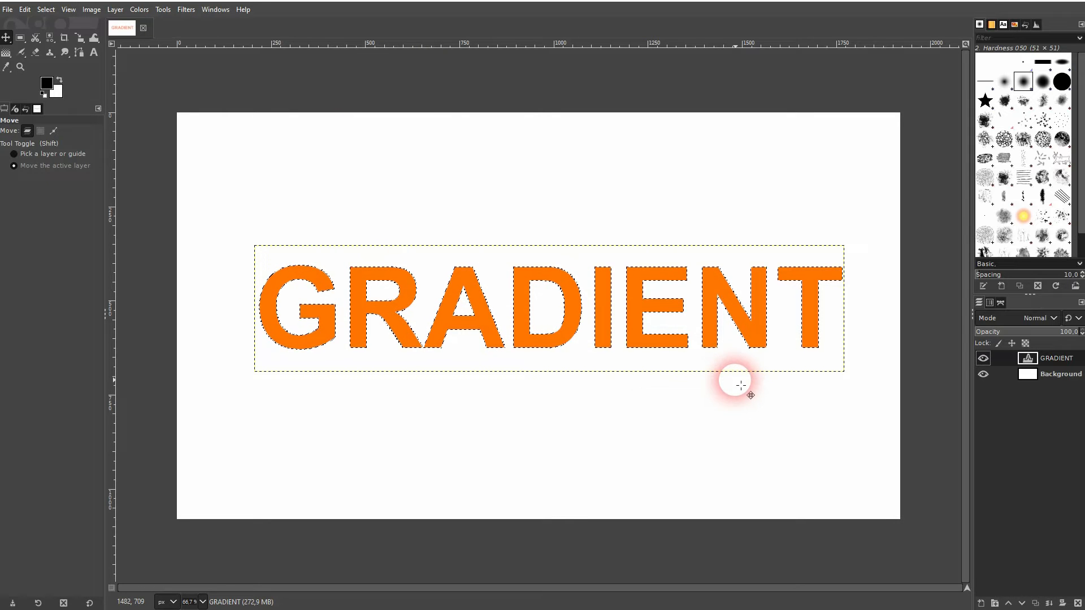
Step: Create a new layer named Gradient Text at 1920 × 1080 px, filled with transparency
{"action": "left_click", "coordinate": [990, 598]}
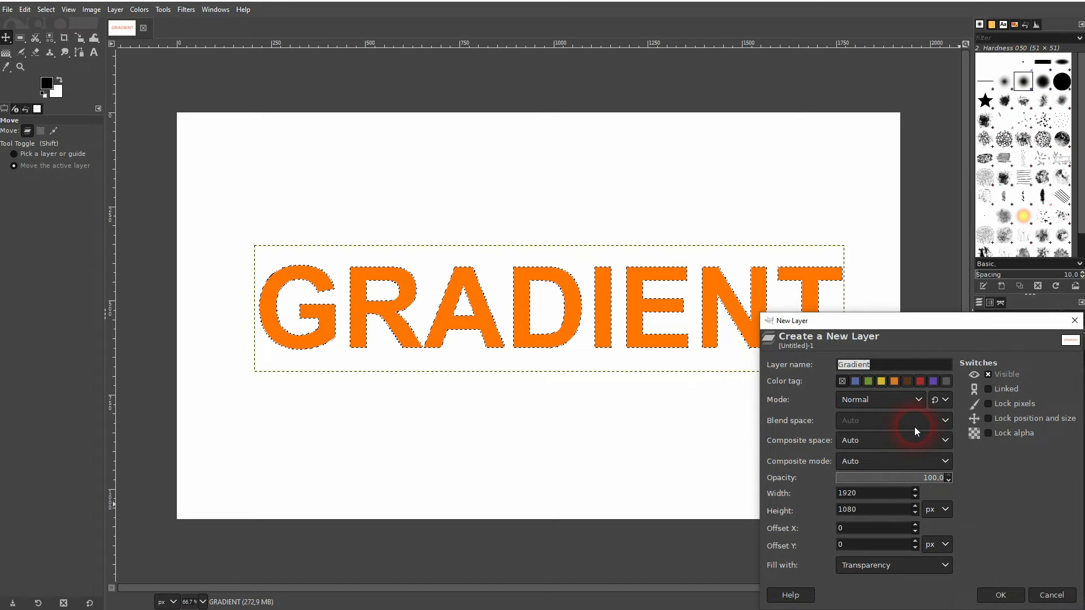
{"action": "left_click", "coordinate": [890, 366]}
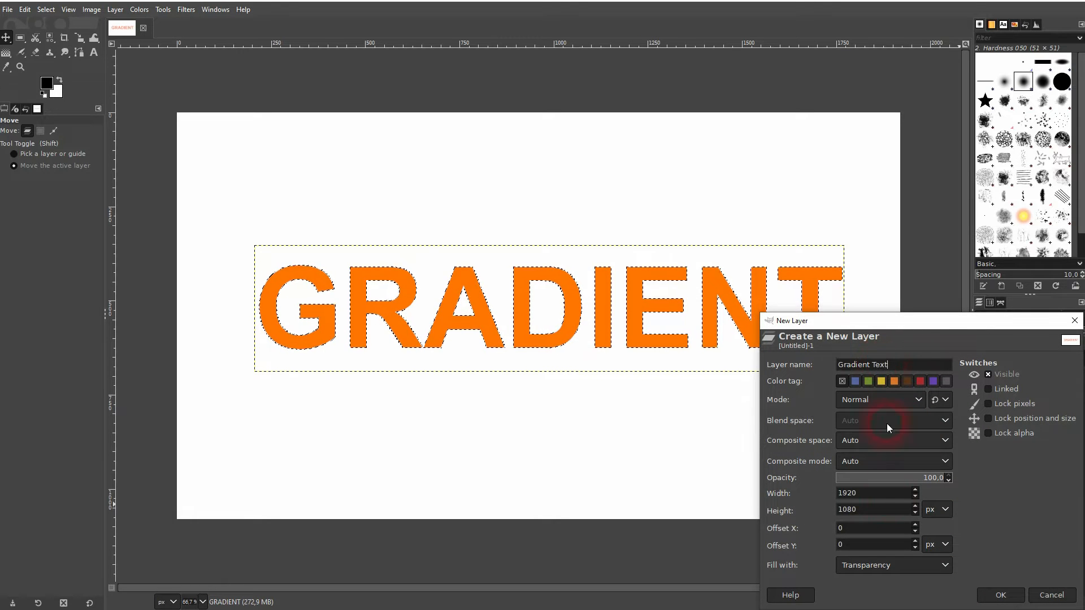
{"action": "left_click", "coordinate": [877, 564]}
{"action": "left_click", "coordinate": [876, 541]}
{"action": "left_click", "coordinate": [1022, 597]}
Step: Hide the original GRADIENT text layer and make the Gradient Text layer active
{"action": "left_click", "coordinate": [983, 374]}
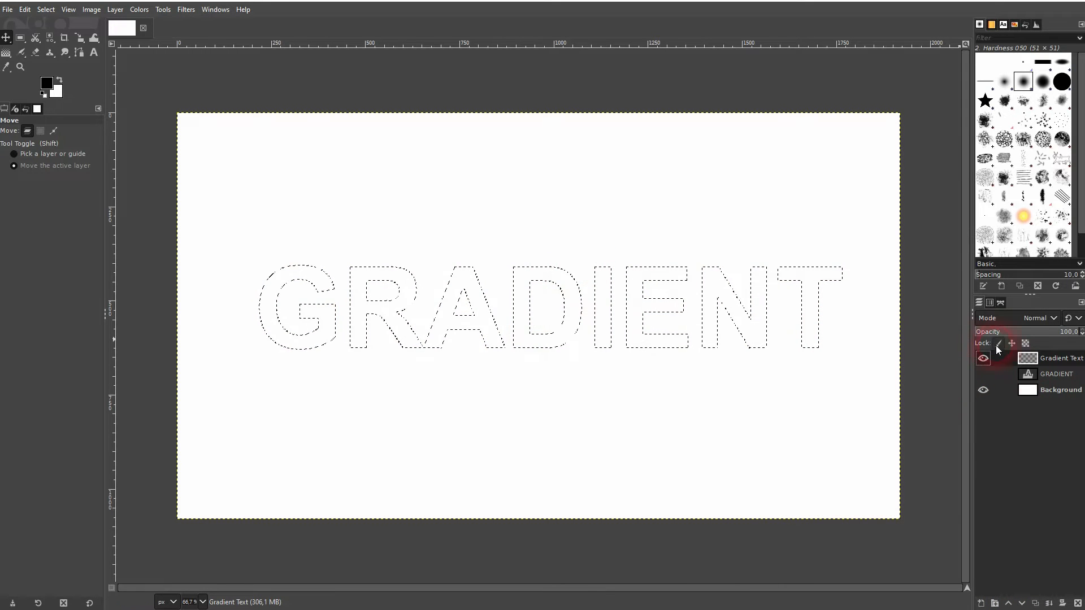
{"action": "left_click", "coordinate": [1056, 373]}
{"action": "left_click", "coordinate": [1052, 358]}
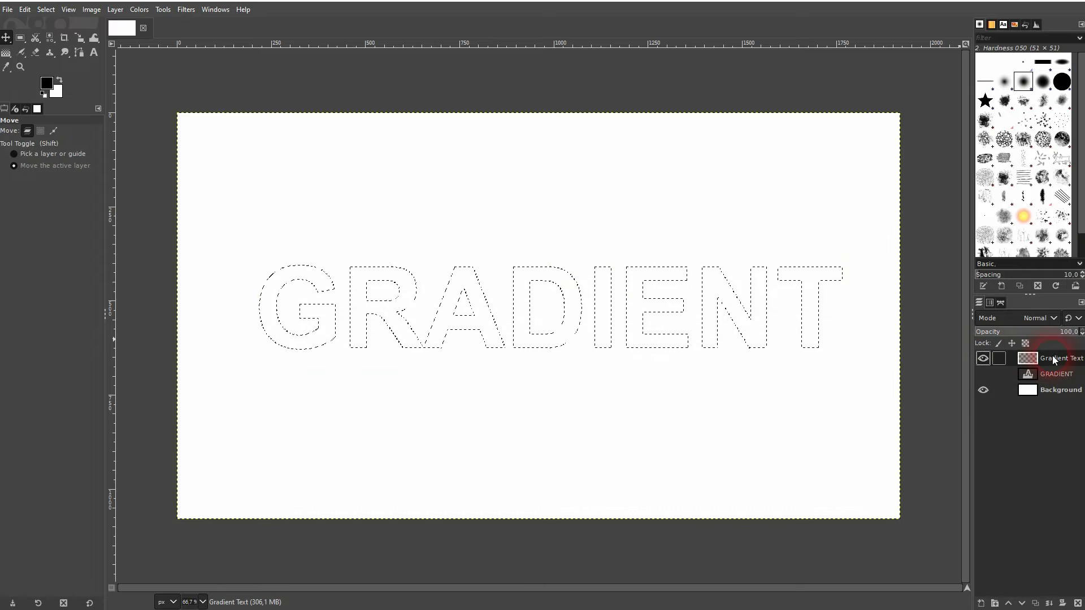
Step: Draw a vertical linear FG to Transparent gradient, about 278 px long, from just below the letters up to their upper edge
{"action": "right_click", "coordinate": [6, 52]}
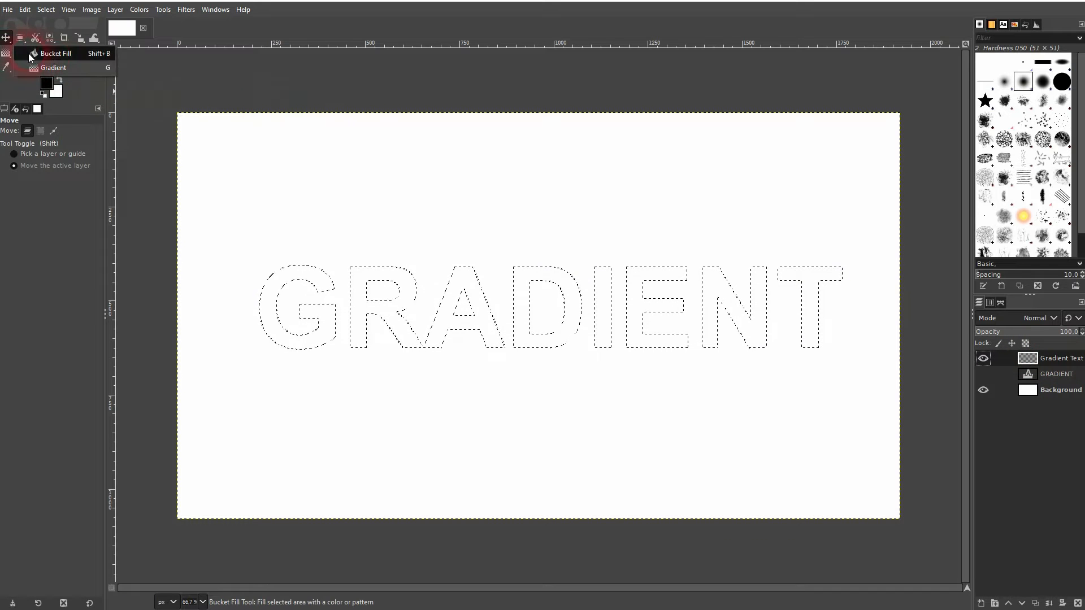
{"action": "left_click", "coordinate": [30, 54]}
{"action": "right_click", "coordinate": [7, 57]}
{"action": "left_click", "coordinate": [64, 68]}
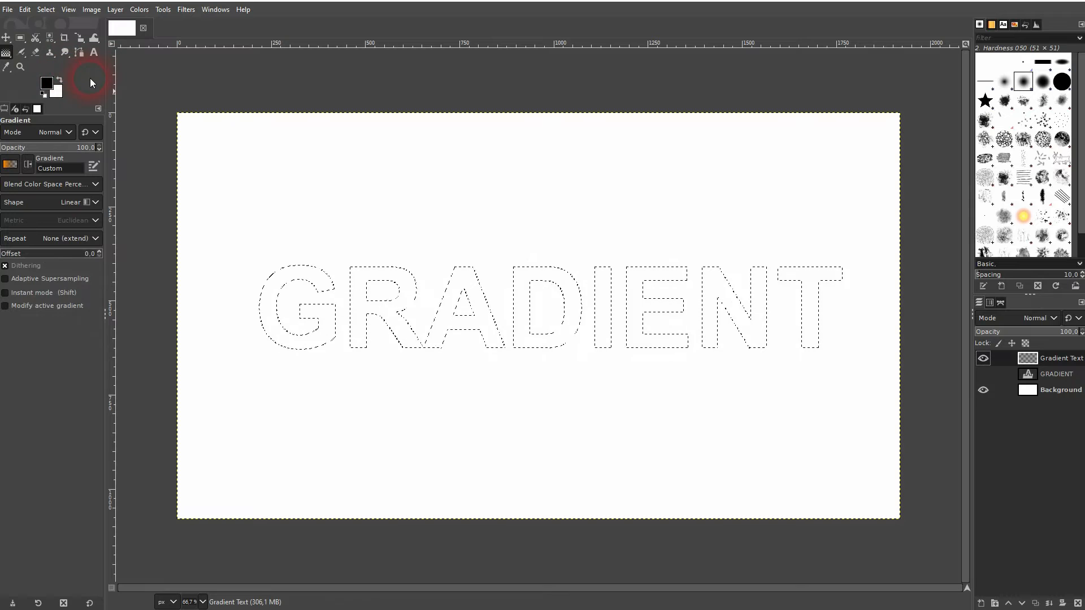
{"action": "left_click", "coordinate": [10, 164]}
{"action": "left_click", "coordinate": [50, 268]}
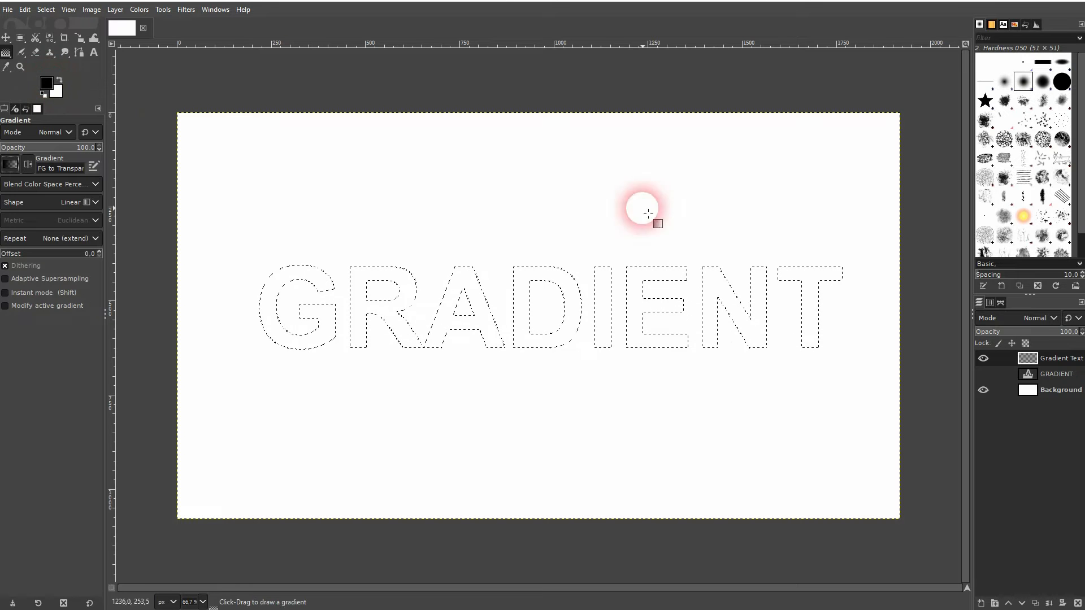
{"action": "left_click", "coordinate": [983, 373]}
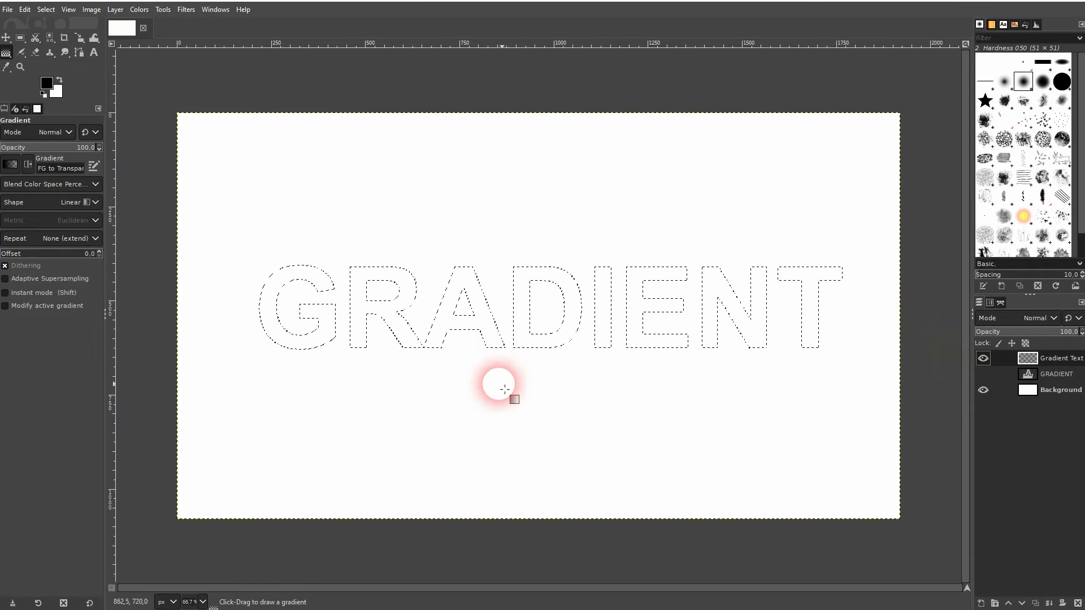
{"action": "left_click", "coordinate": [521, 371]}
{"action": "left_click_drag", "start_coordinate": [521, 371], "coordinate": [523, 269]}
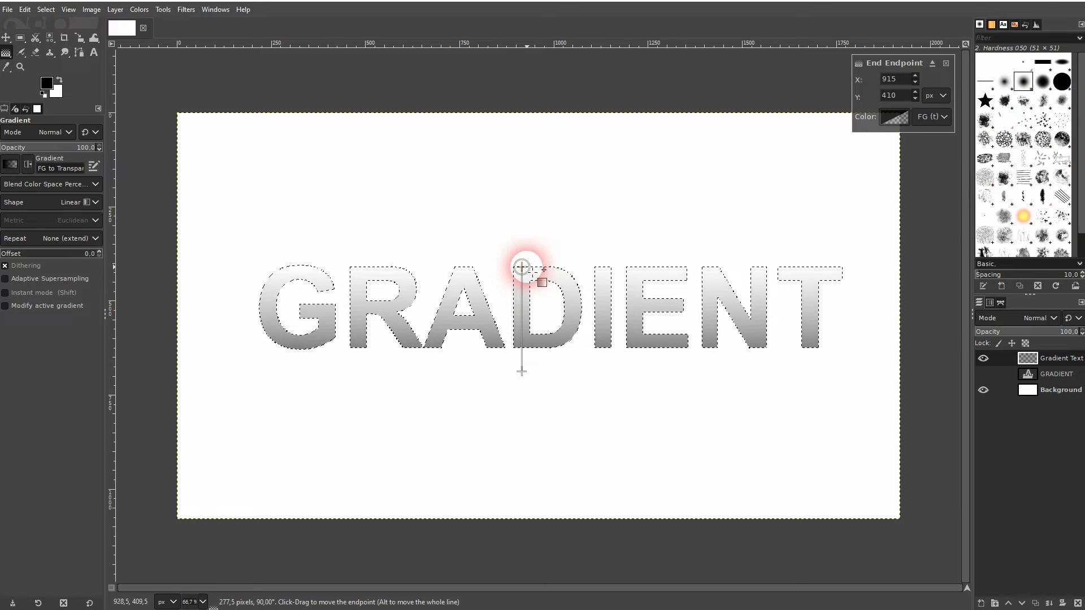
Step: Change the colour of the gradient's start endpoint to orange
{"action": "left_click", "coordinate": [521, 371]}
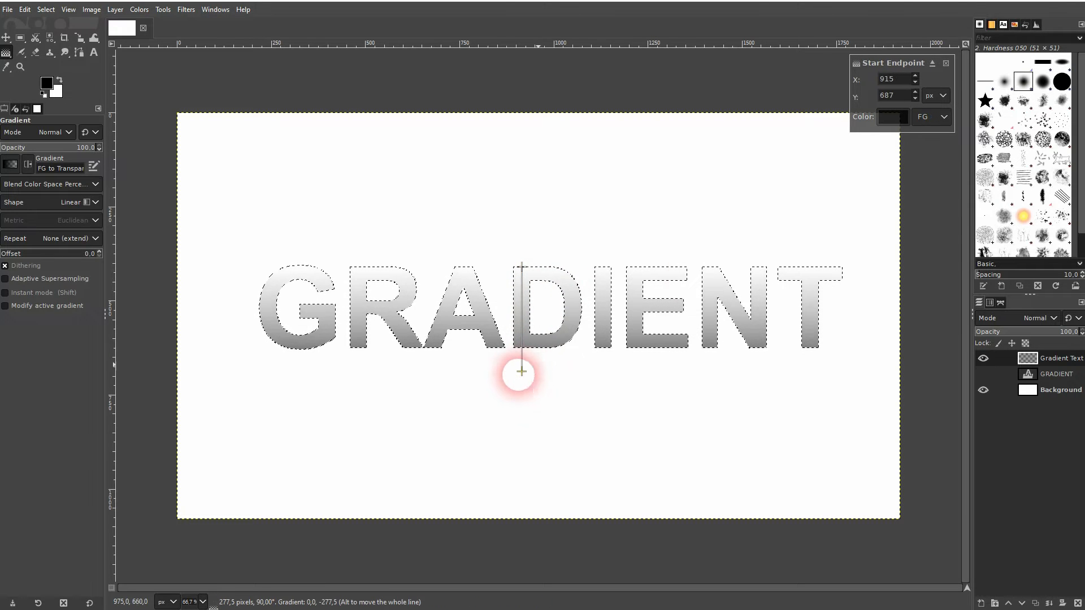
{"action": "left_click", "coordinate": [888, 117]}
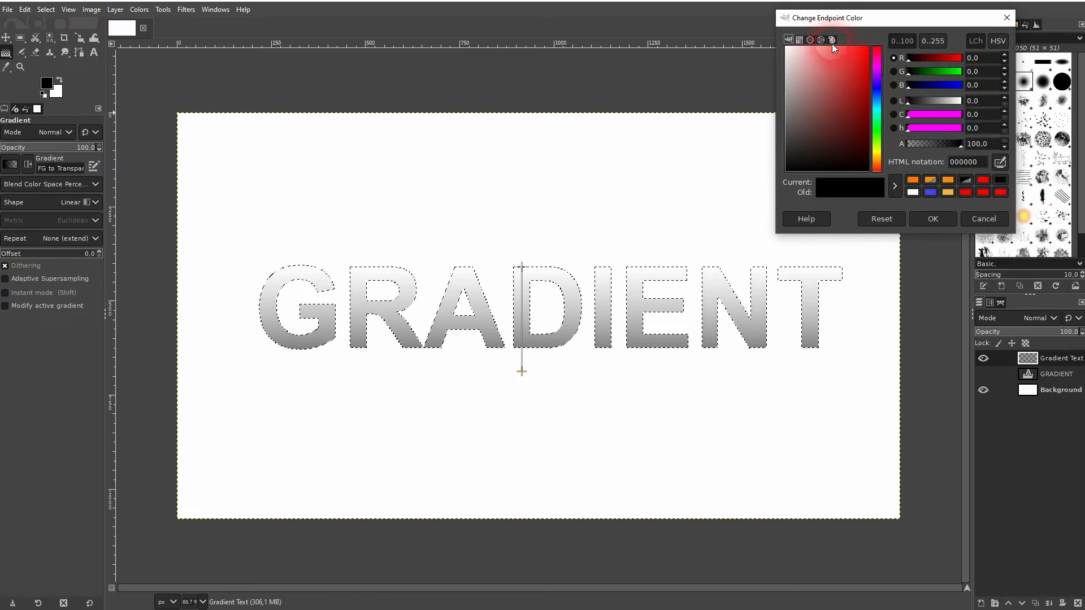
{"action": "left_click", "coordinate": [832, 39]}
{"action": "mouse_move", "coordinate": [860, 107]}
{"action": "left_mouse_down"}
{"action": "mouse_move", "coordinate": [888, 122]}
{"action": "mouse_move", "coordinate": [865, 78]}
{"action": "mouse_move", "coordinate": [875, 86]}
{"action": "mouse_move", "coordinate": [954, 76]}
{"action": "left_mouse_up"}
{"action": "left_click", "coordinate": [936, 219]}
Step: Set the colour of the gradient's end endpoint to light orange ffac00
{"action": "left_click", "coordinate": [520, 266]}
{"action": "left_click", "coordinate": [892, 119]}
{"action": "mouse_move", "coordinate": [821, 88]}
{"action": "left_mouse_down"}
{"action": "mouse_move", "coordinate": [881, 111]}
{"action": "mouse_move", "coordinate": [876, 90]}
{"action": "left_mouse_up"}
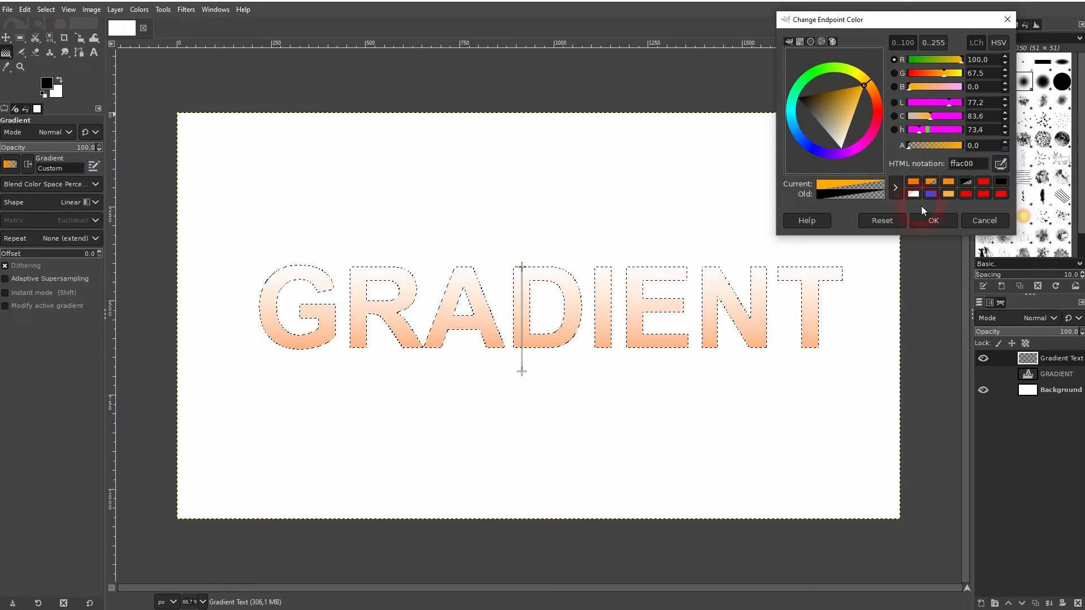
{"action": "left_click", "coordinate": [937, 222]}
Step: Reposition the gradient's endpoints so solid orange fades downward through the letters, with the end endpoint at about Y 722 px
{"action": "left_click", "coordinate": [522, 275]}
{"action": "left_click_drag", "start_coordinate": [522, 275], "coordinate": [520, 206]}
{"action": "left_click_drag", "start_coordinate": [521, 372], "coordinate": [520, 344]}
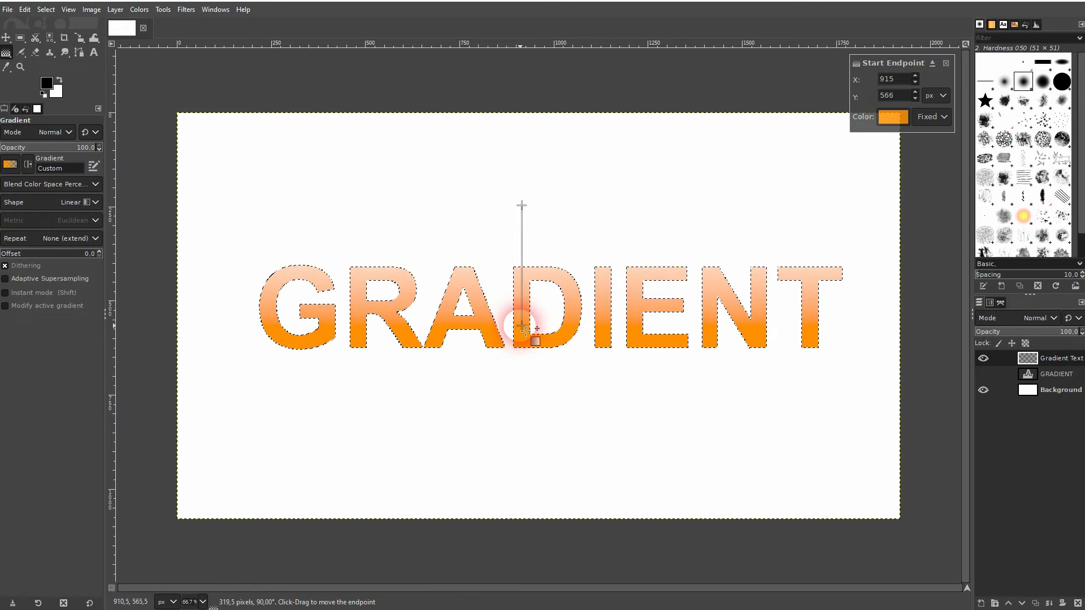
{"action": "left_click_drag", "start_coordinate": [520, 206], "coordinate": [530, 301]}
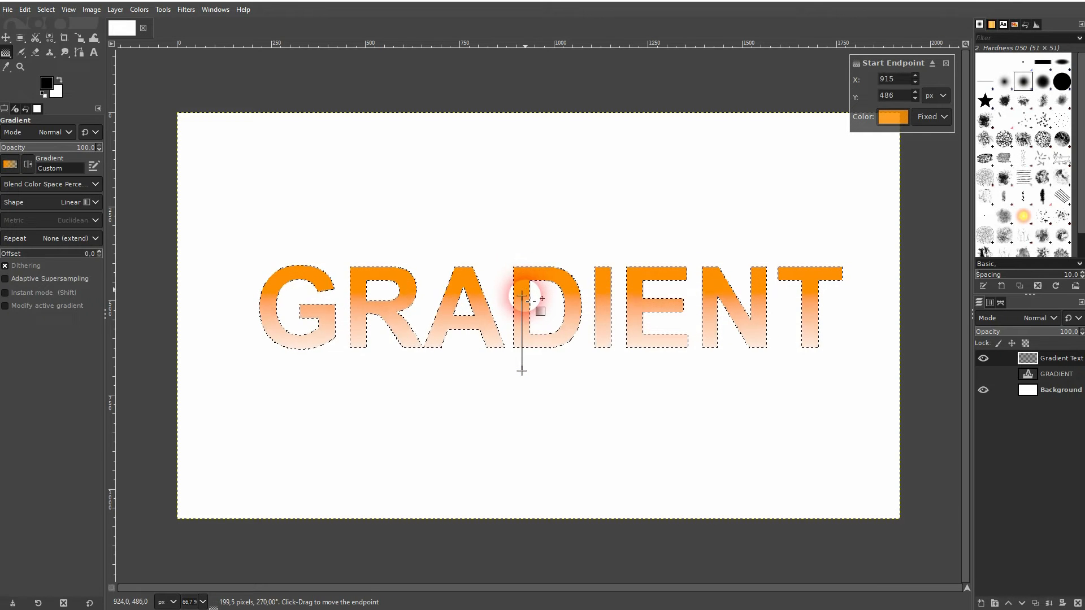
{"action": "left_click_drag", "start_coordinate": [529, 374], "coordinate": [528, 388]}
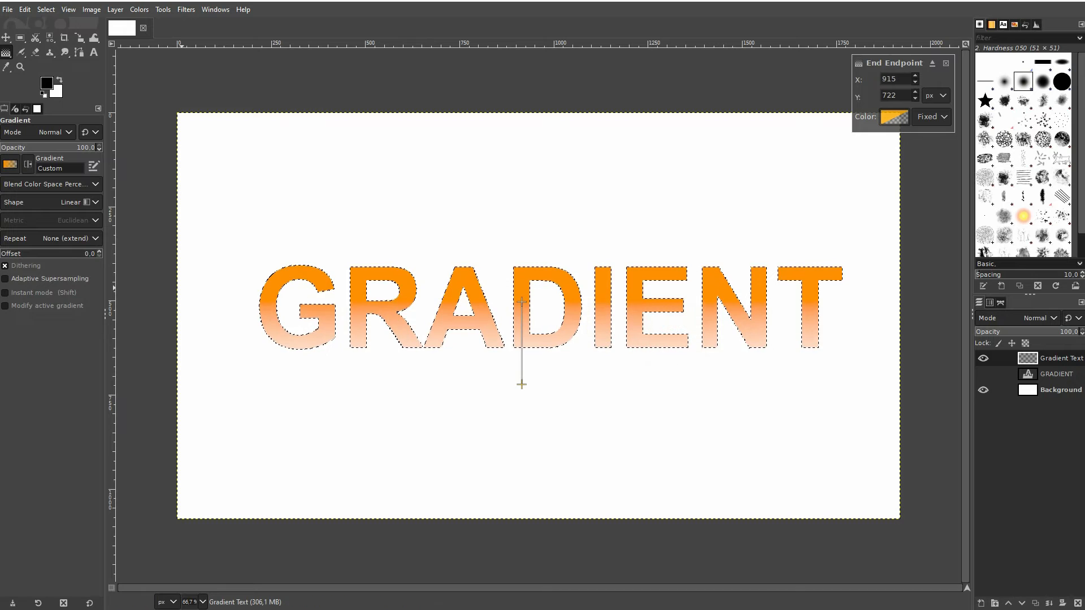
{"action": "left_click", "coordinate": [10, 169]}
{"action": "scroll", "coordinate": [48, 231], "scroll_direction": "down", "scroll_amount": 8}
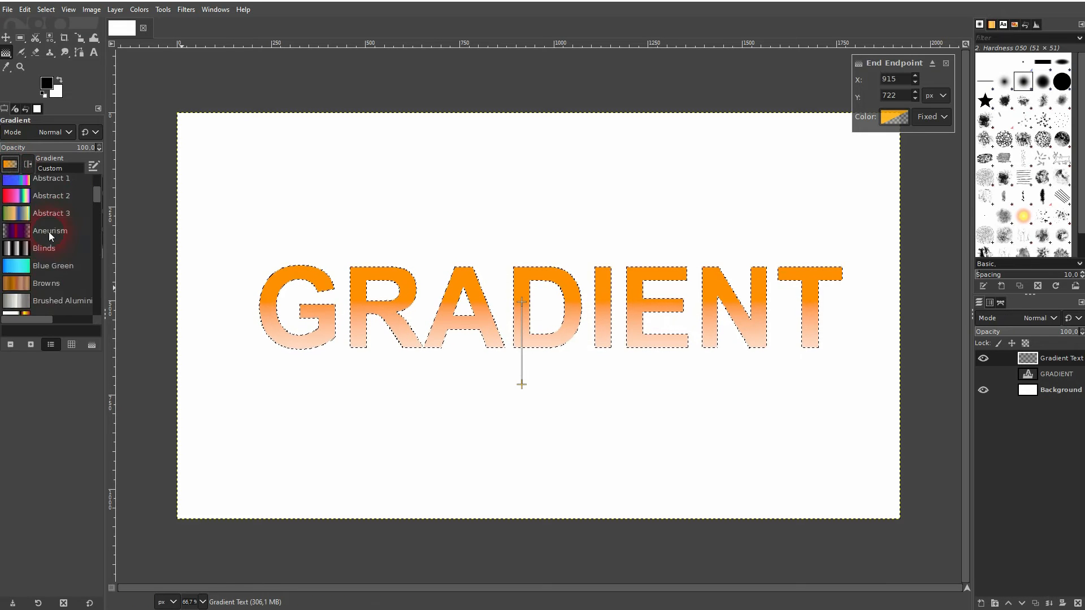
{"action": "left_click_drag", "start_coordinate": [96, 229], "coordinate": [88, 169]}
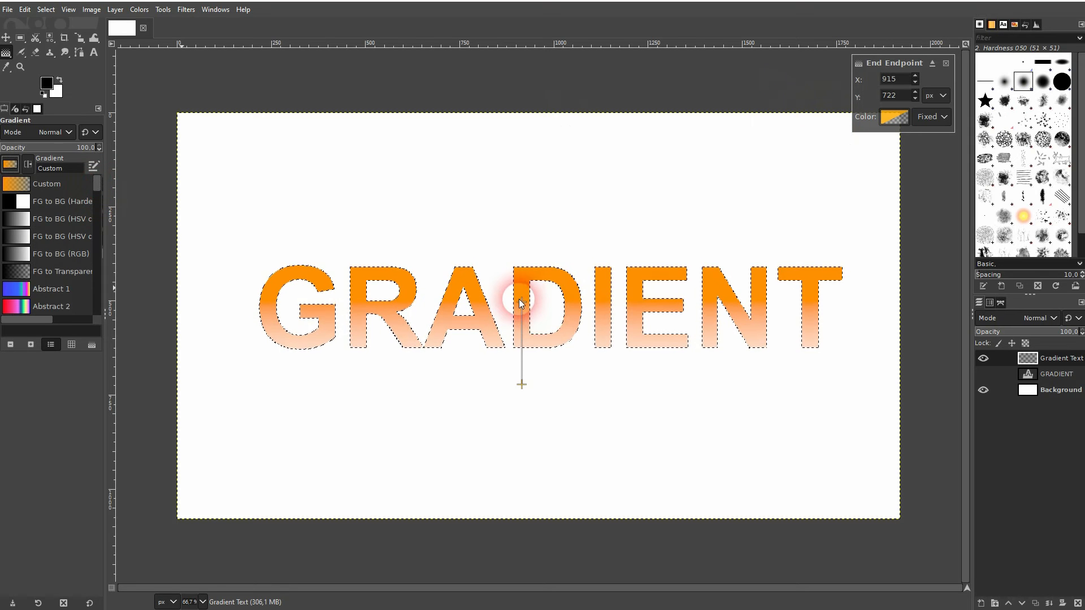
Step: Move the gradient's start endpoint down to about Y 534 px and commit the gradient
{"action": "left_click", "coordinate": [520, 300]}
{"action": "mouse_move", "coordinate": [521, 301]}
{"action": "left_mouse_down"}
{"action": "mouse_move", "coordinate": [520, 271]}
{"action": "mouse_move", "coordinate": [520, 304]}
{"action": "left_mouse_up"}
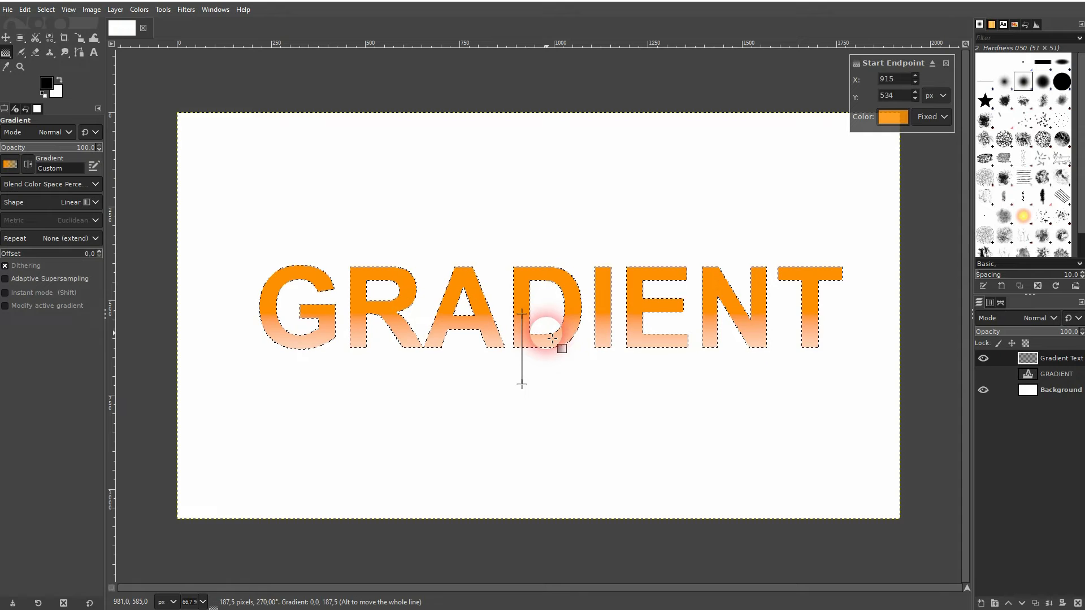
{"action": "left_click", "coordinate": [5, 37]}
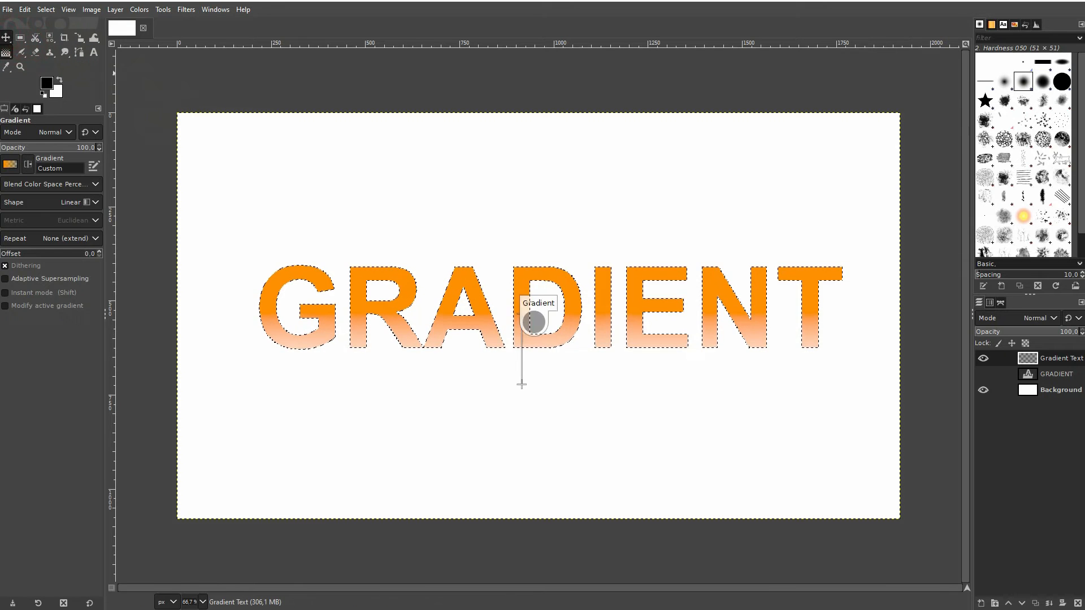
{"action": "left_click", "coordinate": [7, 66]}
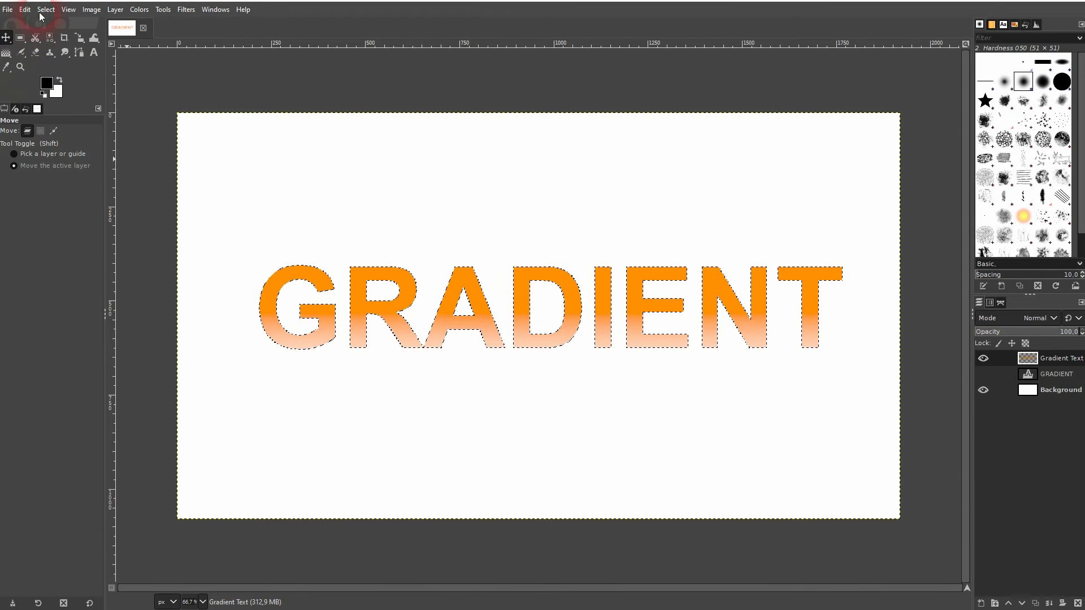
Step: Clear the selection, and undo both the deselection and the gradient fill
{"action": "left_click", "coordinate": [46, 10]}
{"action": "left_click", "coordinate": [54, 42]}
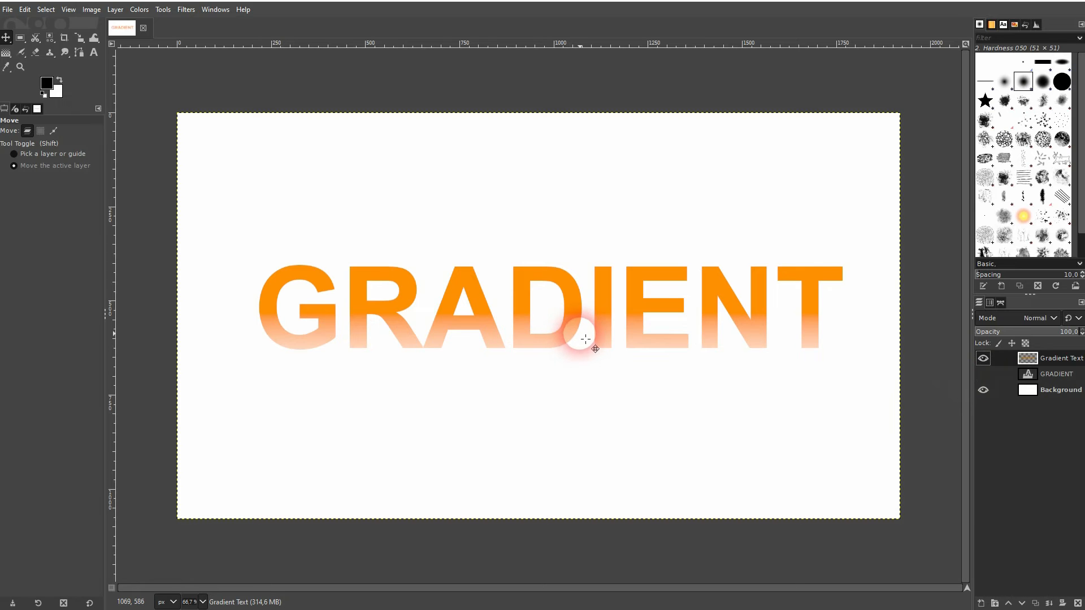
{"action": "left_click", "coordinate": [1027, 358], "text": "alt"}
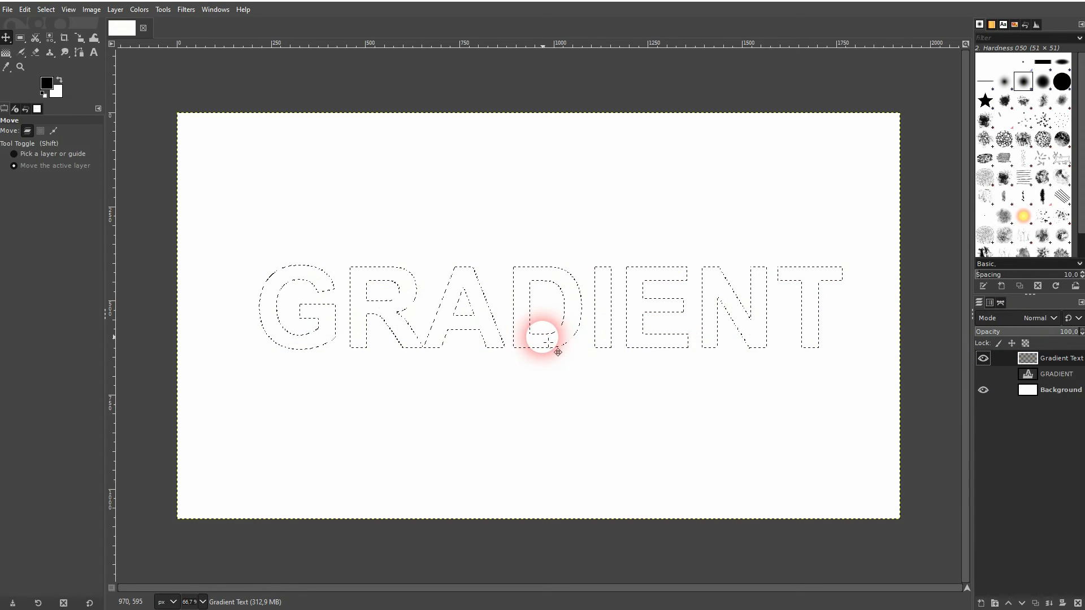
Step: Draw a vertical linear FG to BG (HSV) gradient through the letters, from about Y 646 px up to about Y 399 px
{"action": "left_click", "coordinate": [10, 52]}
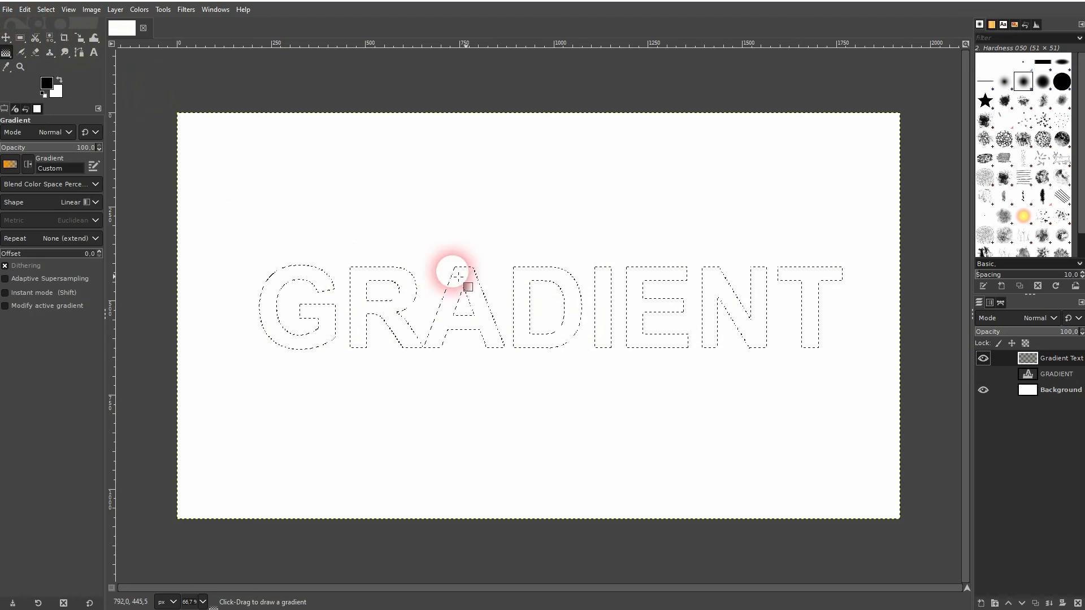
{"action": "left_click", "coordinate": [9, 164]}
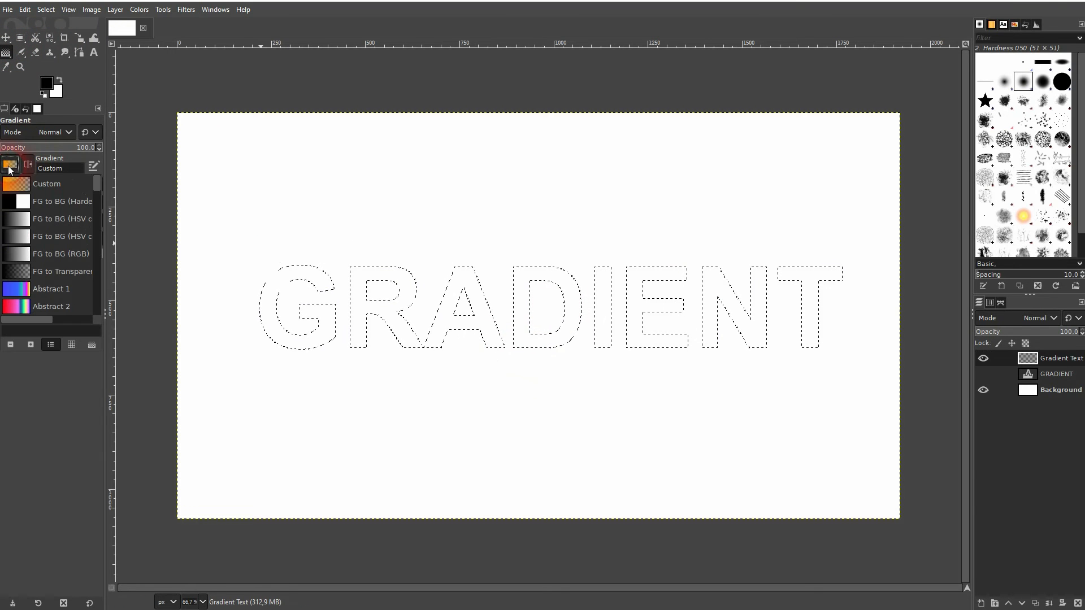
{"action": "left_click", "coordinate": [51, 235]}
{"action": "left_click_drag", "start_coordinate": [524, 356], "coordinate": [524, 263]}
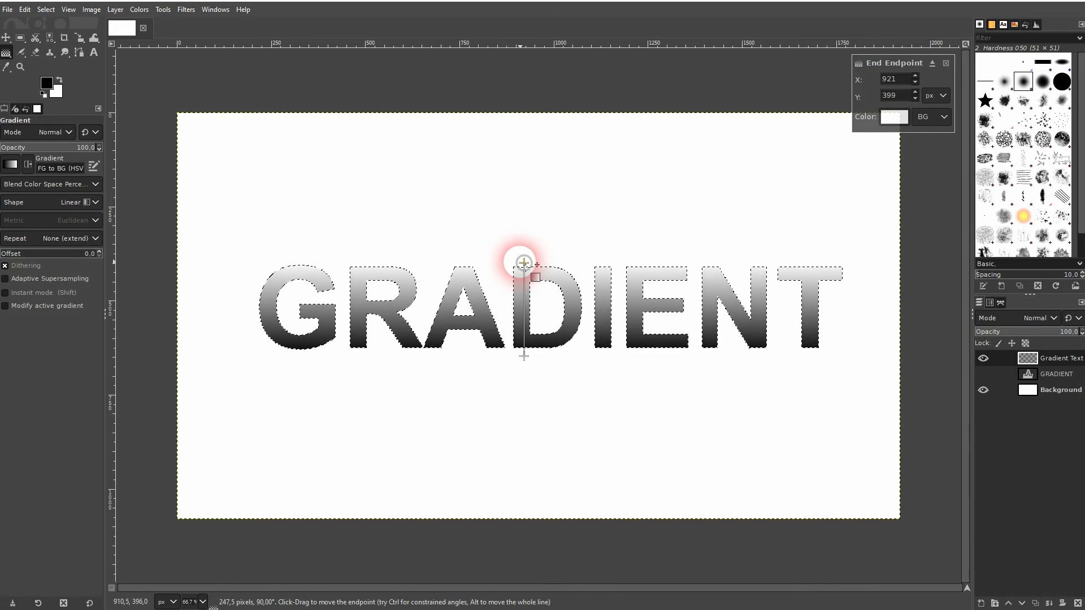
Step: Set the colour of the gradient's end endpoint to red
{"action": "left_click", "coordinate": [888, 117]}
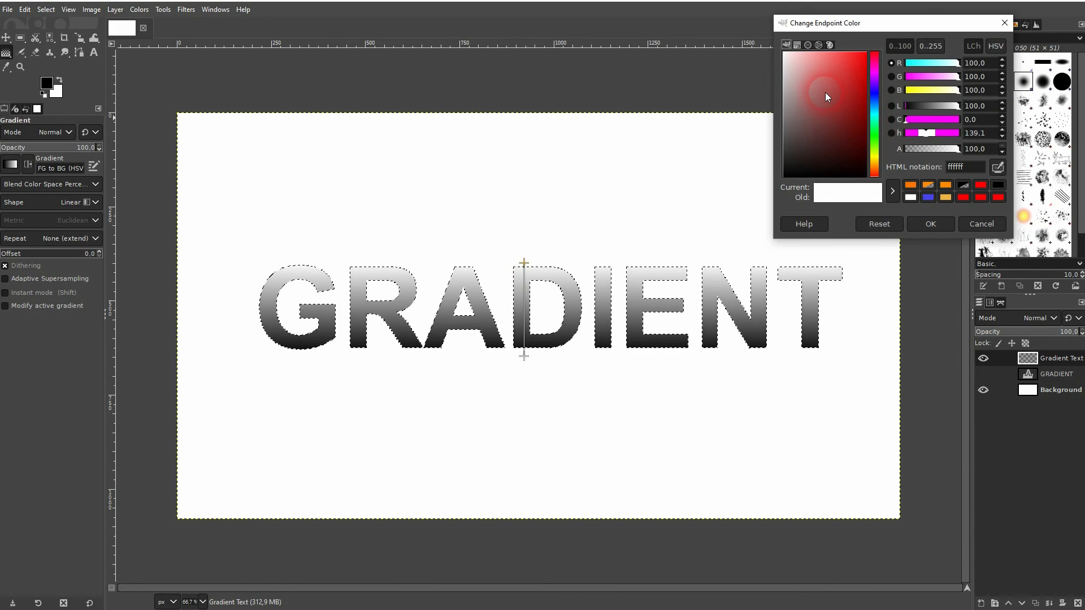
{"action": "left_click_drag", "start_coordinate": [839, 92], "coordinate": [913, 22]}
{"action": "left_click", "coordinate": [929, 225]}
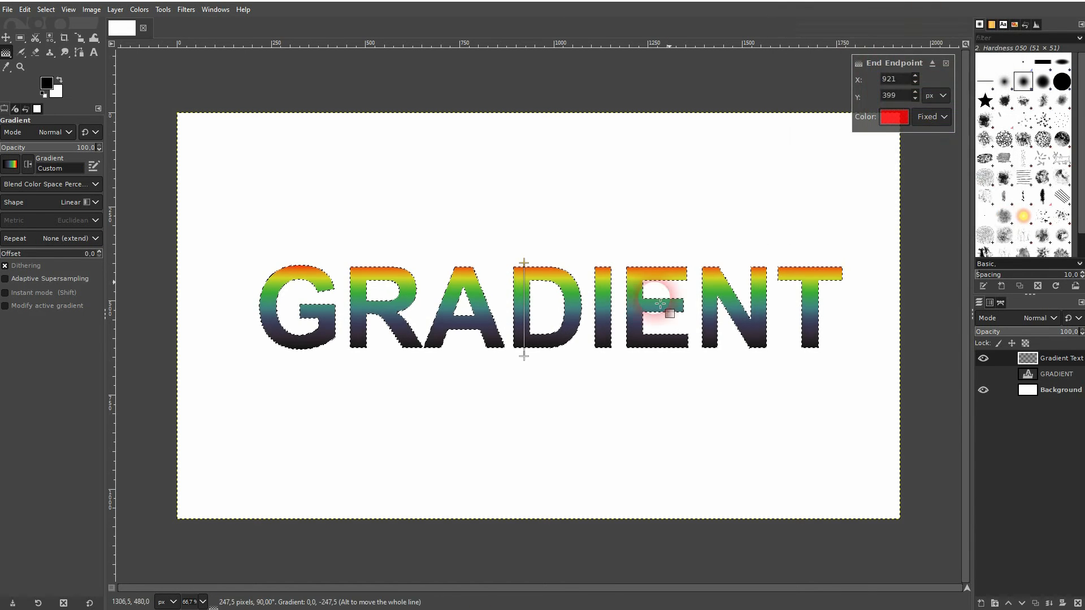
Step: Set the colour of the gradient's start endpoint to red ff0000
{"action": "left_click", "coordinate": [524, 356]}
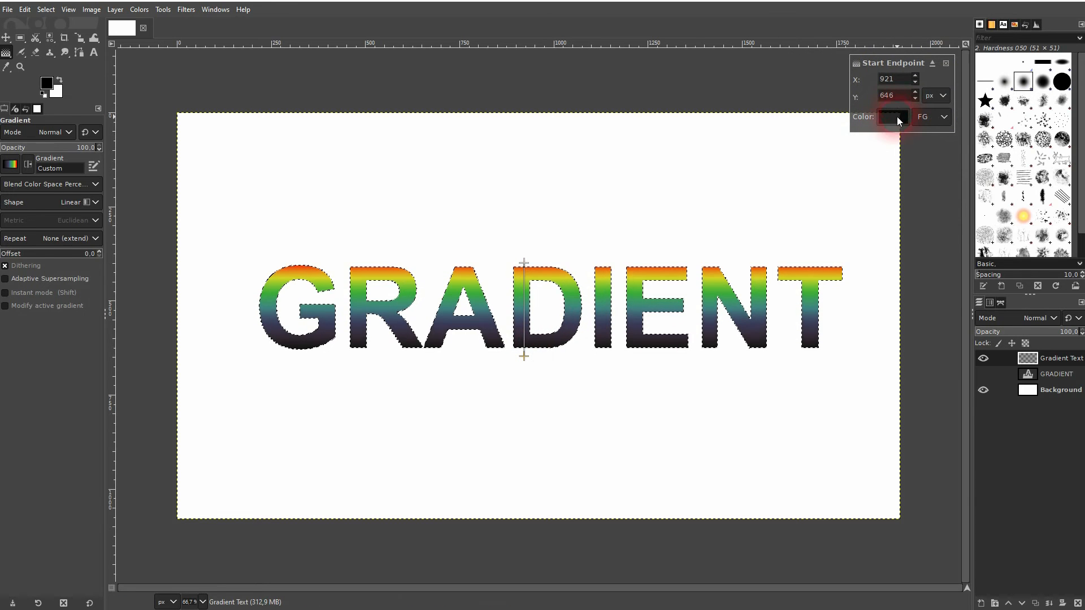
{"action": "left_click", "coordinate": [893, 117]}
{"action": "left_click_drag", "start_coordinate": [830, 115], "coordinate": [915, 29]}
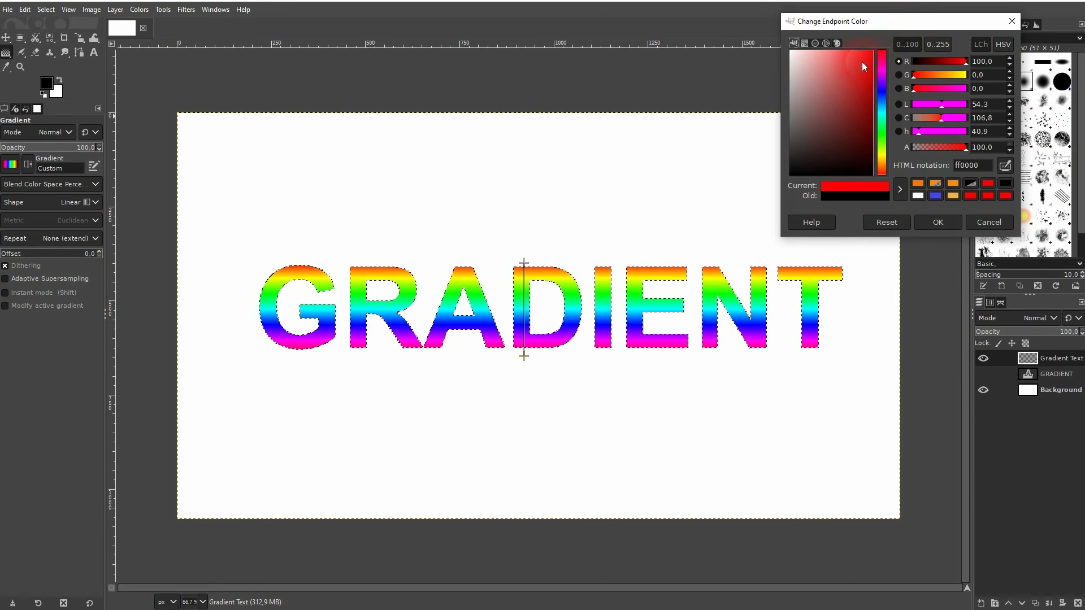
{"action": "left_click", "coordinate": [890, 224]}
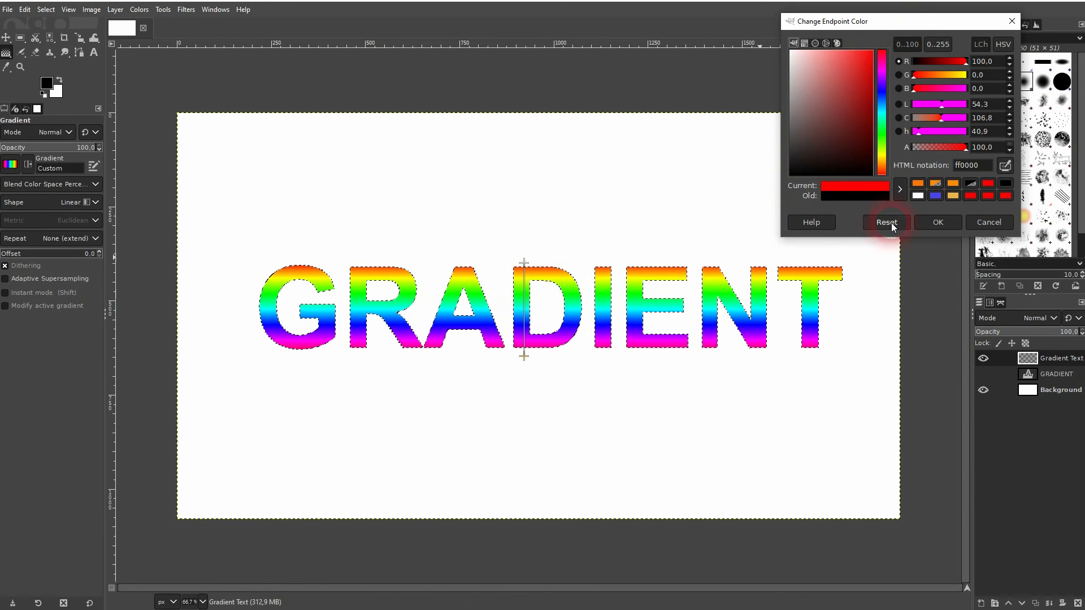
{"action": "left_click", "coordinate": [946, 220]}
Step: Apply the Blue Green gradient preset to the letters and move its middle stop down to position 35.15
{"action": "left_click", "coordinate": [10, 164]}
{"action": "scroll", "coordinate": [51, 276], "scroll_direction": "down", "scroll_amount": 3}
{"action": "left_click", "coordinate": [47, 222]}
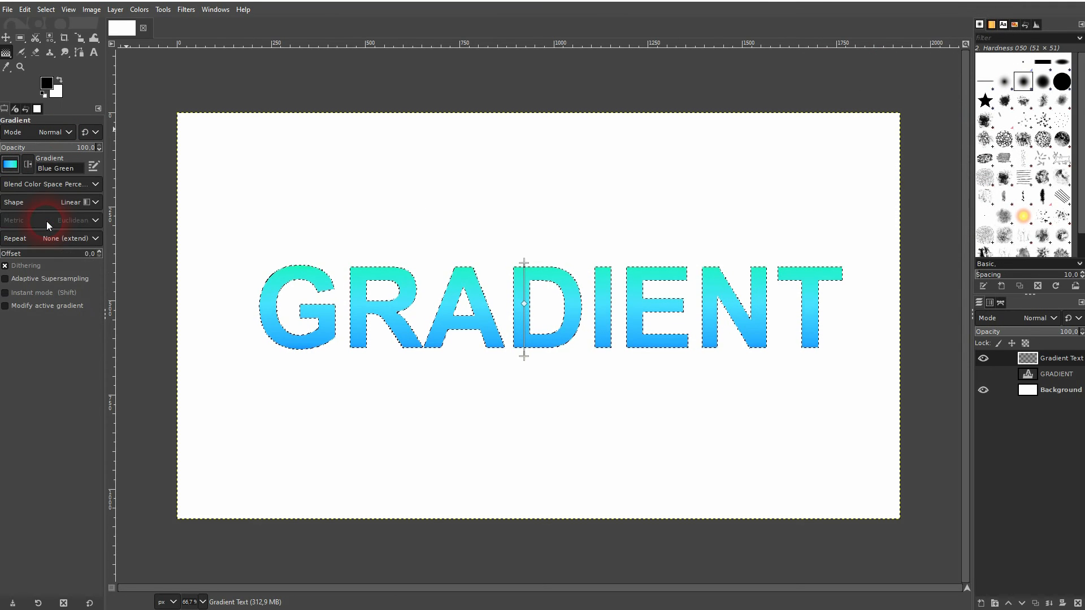
{"action": "left_click", "coordinate": [523, 328]}
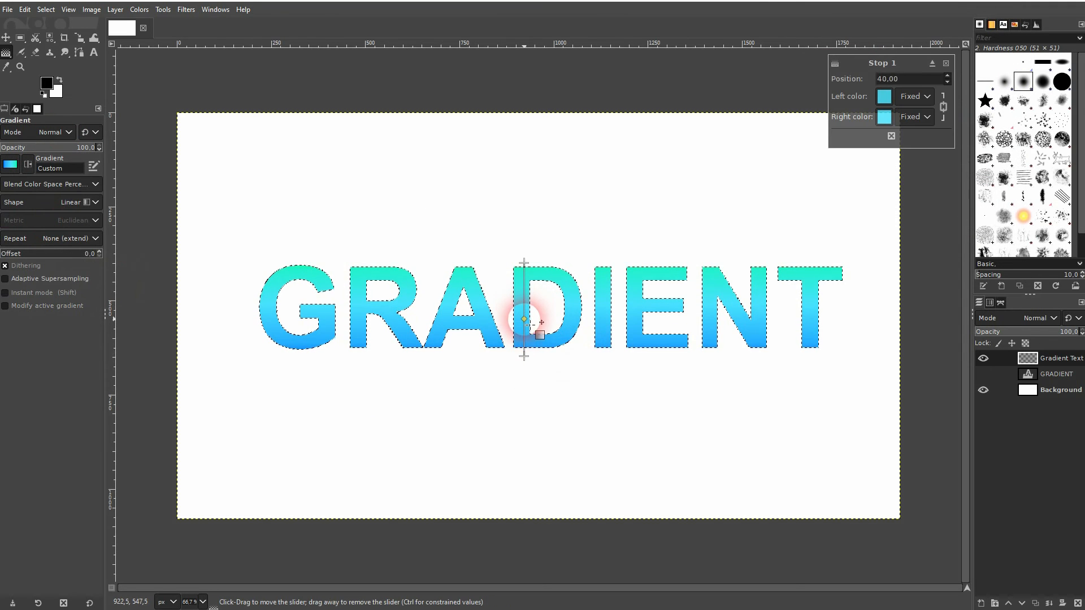
{"action": "left_click_drag", "start_coordinate": [524, 326], "coordinate": [524, 324]}
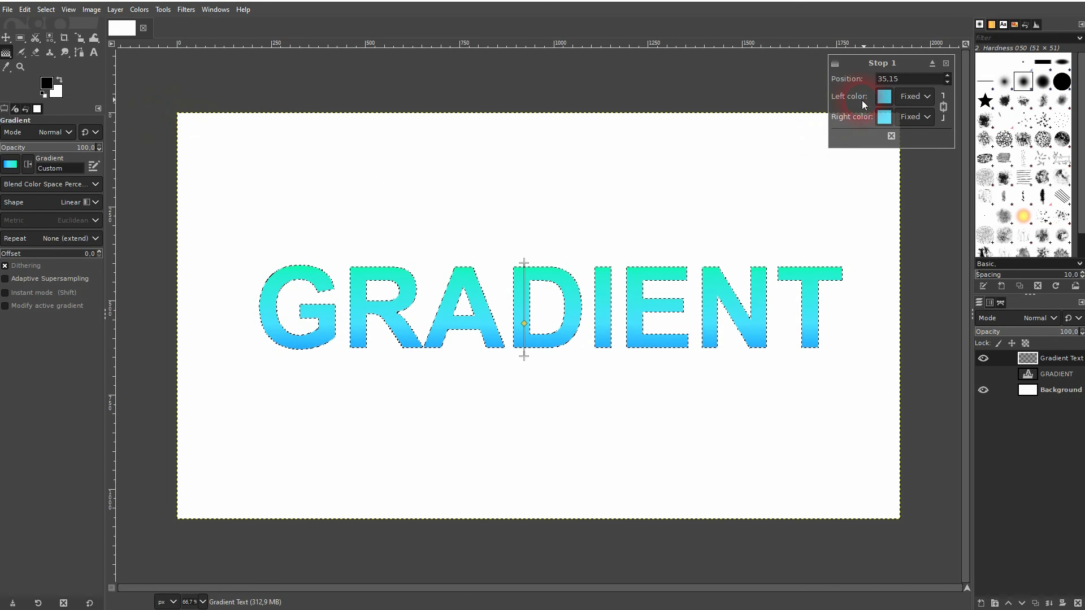
{"action": "left_click", "coordinate": [885, 96]}
{"action": "left_click_drag", "start_coordinate": [841, 88], "coordinate": [845, 60]}
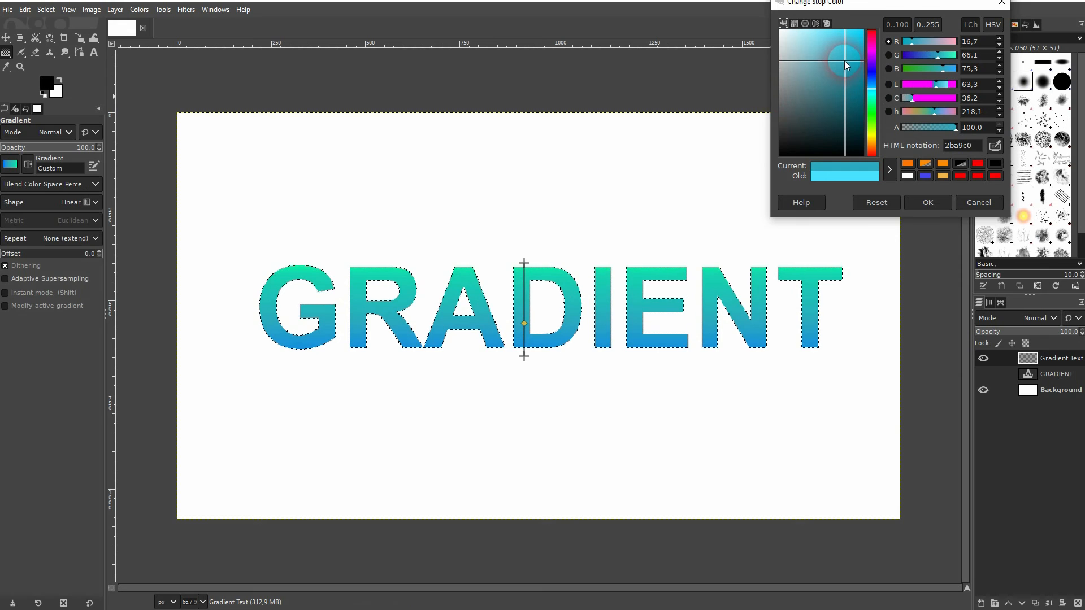
{"action": "left_click", "coordinate": [983, 203]}
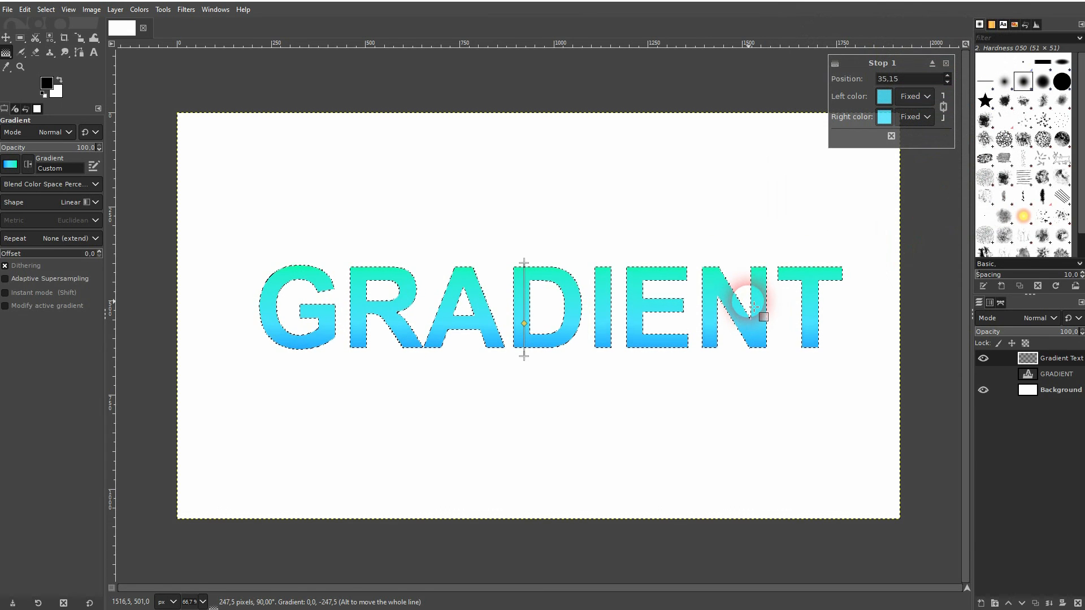
Step: Commit the gradient with the Move tool and clear the letter-shaped selection
{"action": "left_click", "coordinate": [5, 37]}
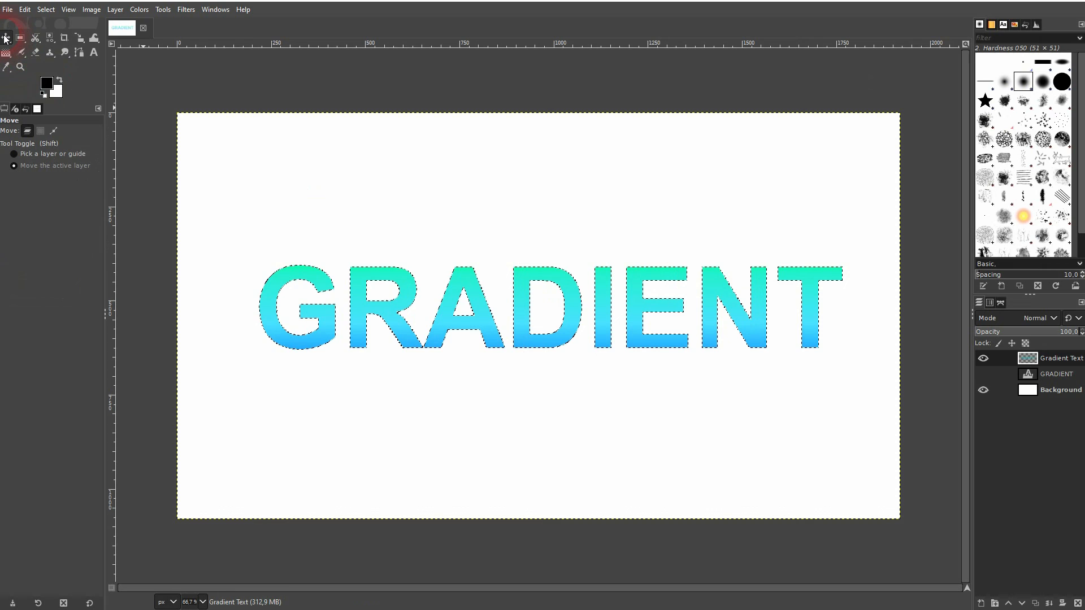
{"action": "left_click", "coordinate": [47, 10]}
{"action": "left_click", "coordinate": [57, 40]}
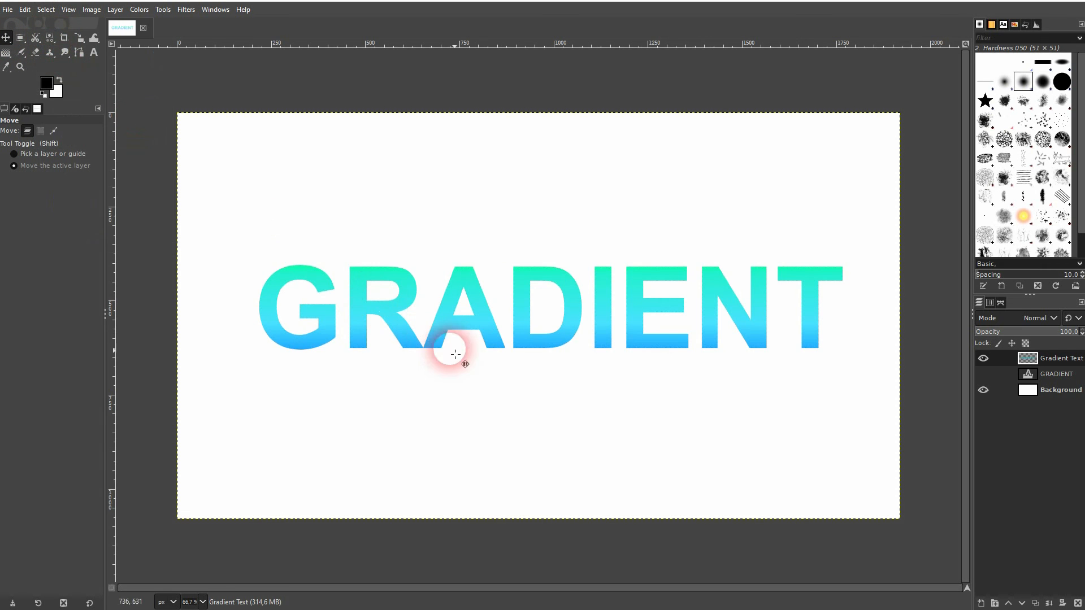